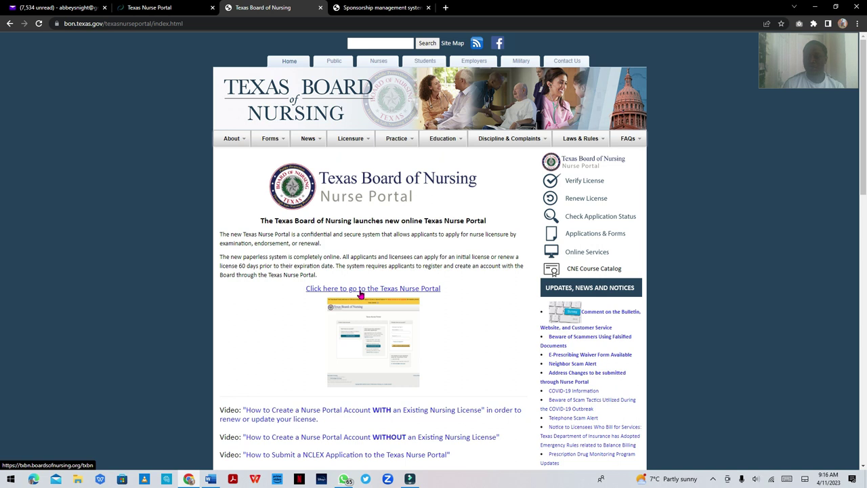
- Open the Texas Nurse Portal, start creating a new account and agree to the terms and conditions
left_click(361, 293)
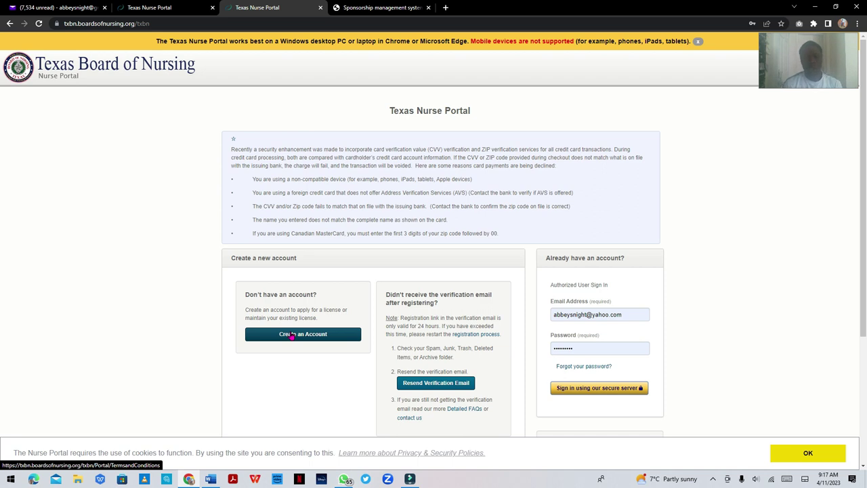
left_click(291, 335)
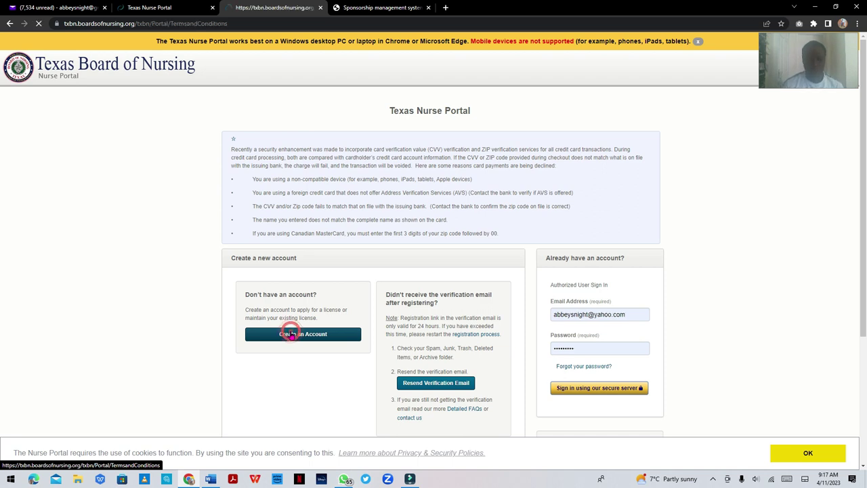
scroll(498, 340, "down", 1)
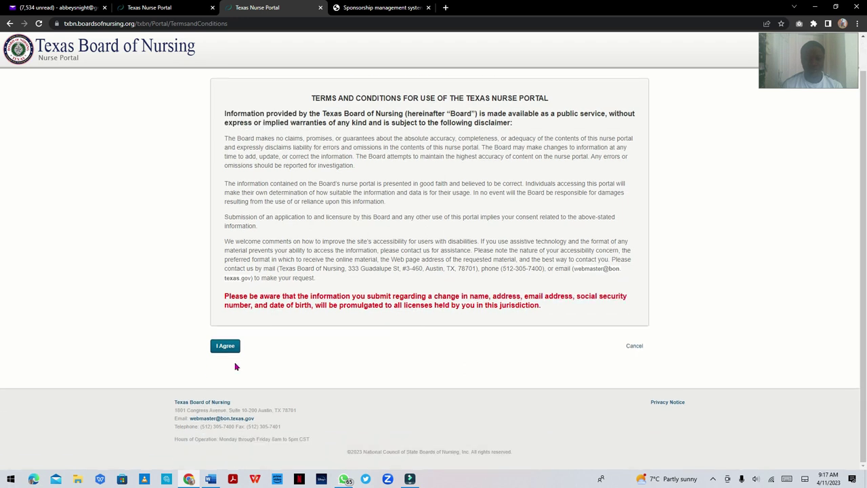
scroll(241, 351, "up", 1)
left_click(224, 379)
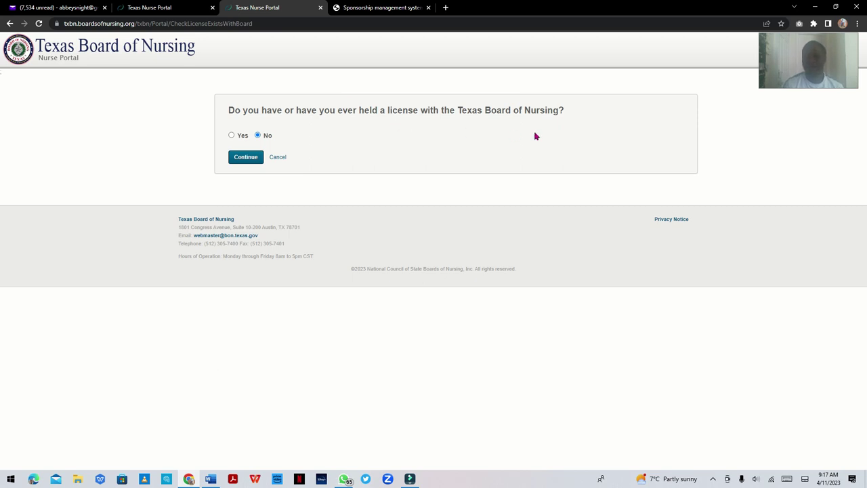
- Declare no previous Texas Board of Nursing license, then submit the applicant's email address, its confirmation and the completed robot check
left_click(247, 160)
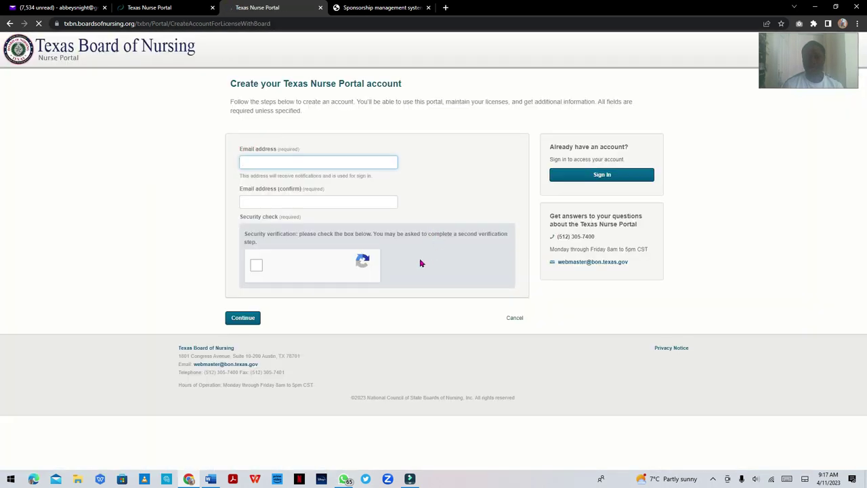
left_click(295, 162)
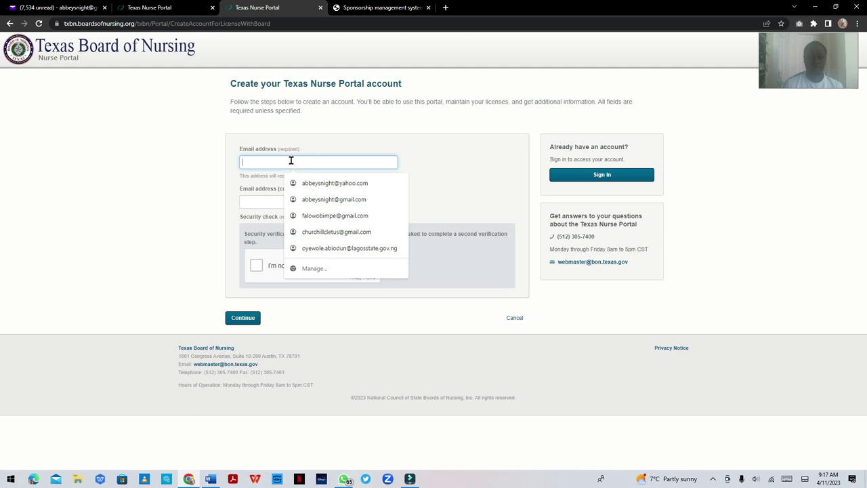
type("merch")
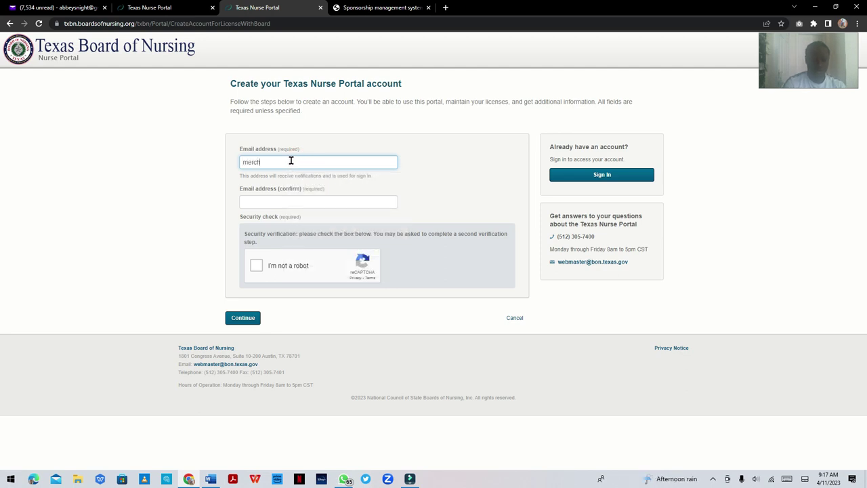
type("a")
left_click(290, 180)
left_click(256, 265)
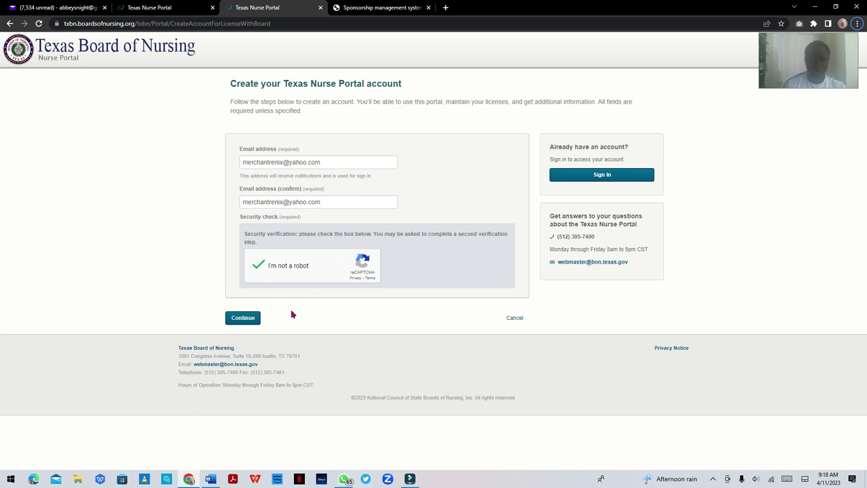
left_click(245, 318)
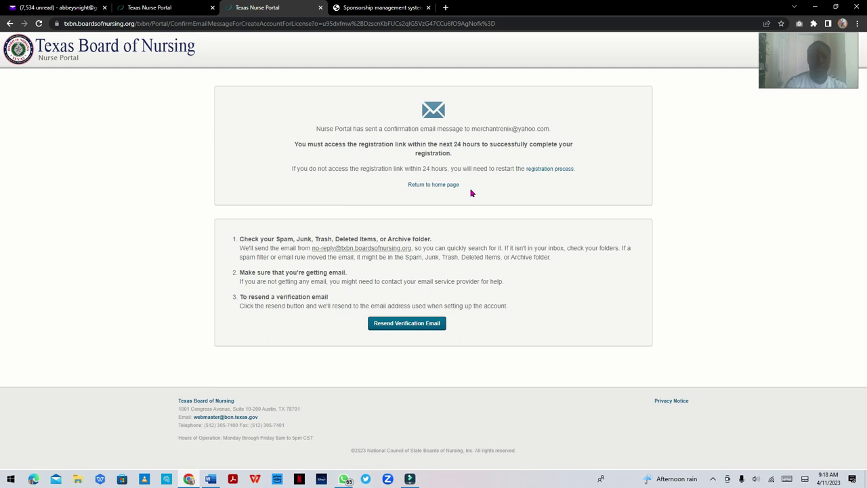
- Switch to Yahoo Mail, open the Texas Nurse Portal registration message in the registered mailbox and follow its verification link
left_click(76, 7)
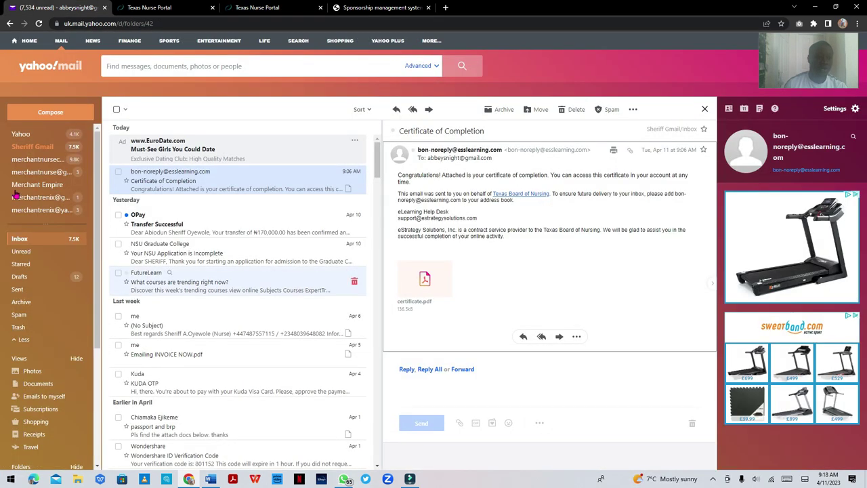
left_click(38, 210)
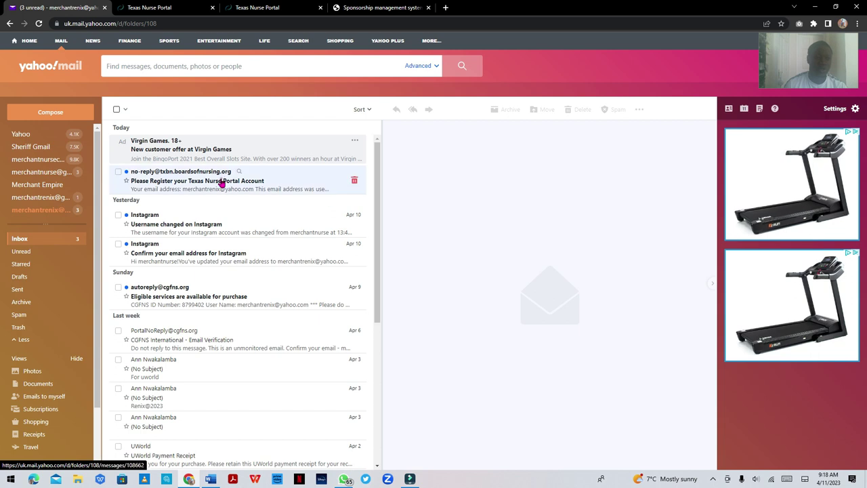
left_click(221, 182)
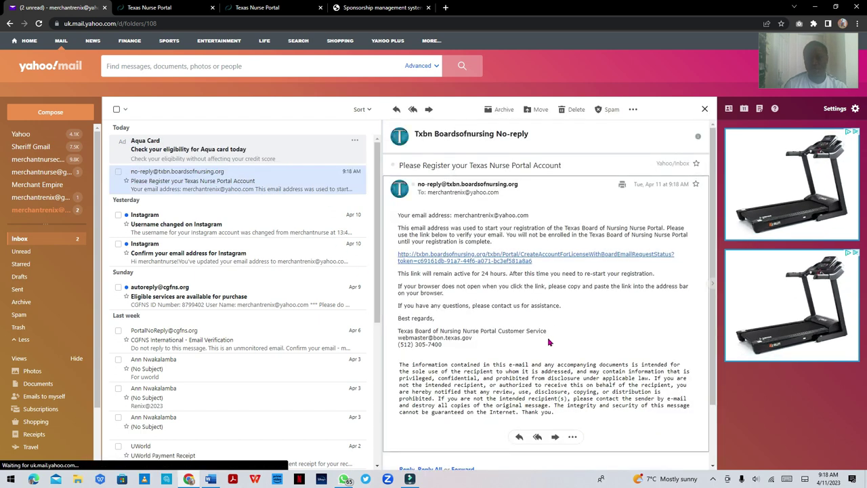
left_click(455, 257)
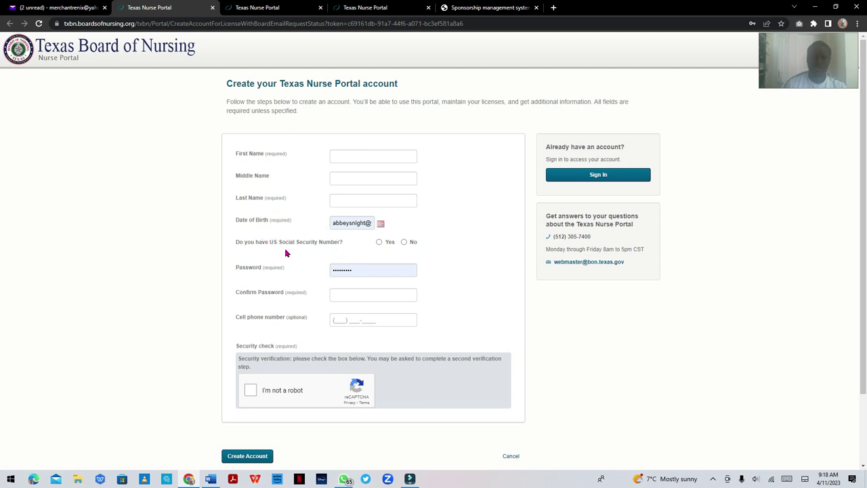
- Create the account with the applicant's name, date of birth, password, cell phone number and No for US Social Security Number, and update the saved browser password
left_click(403, 244)
left_click(405, 272)
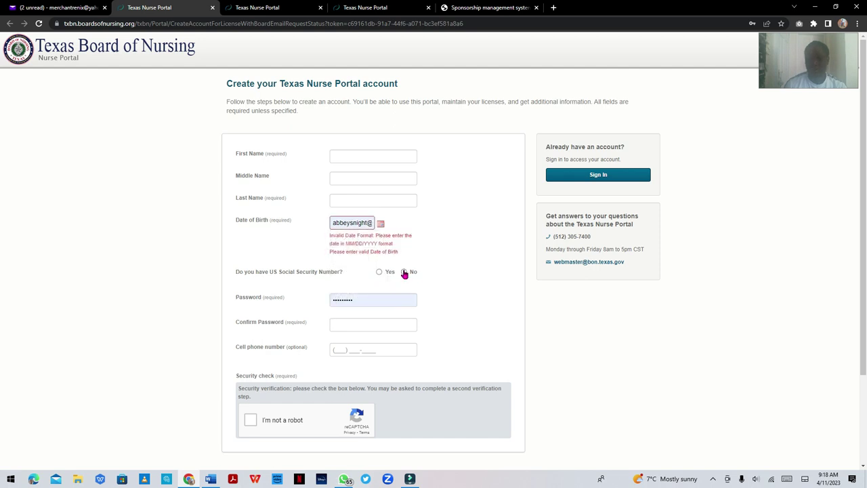
scroll(445, 269, "down", 1)
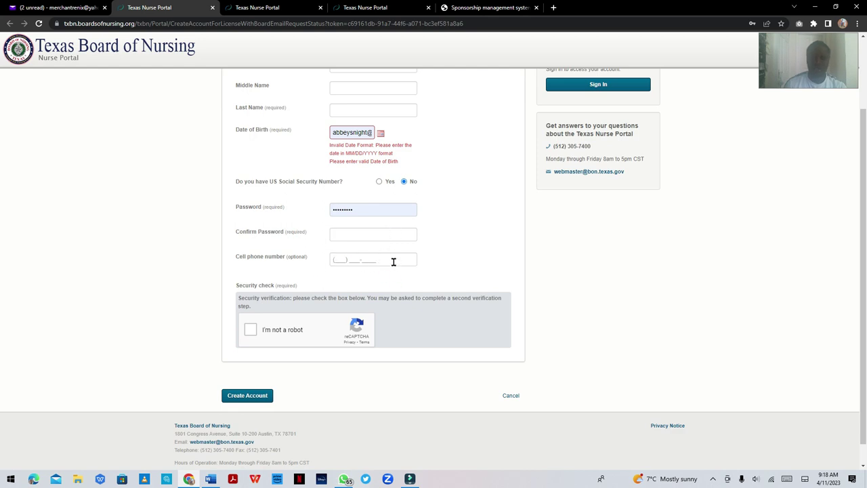
scroll(393, 261, "up", 1)
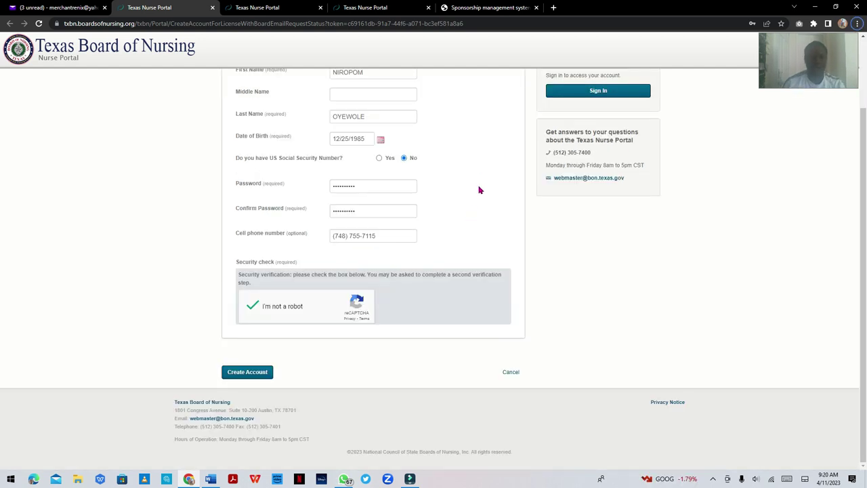
scroll(478, 190, "up", 2)
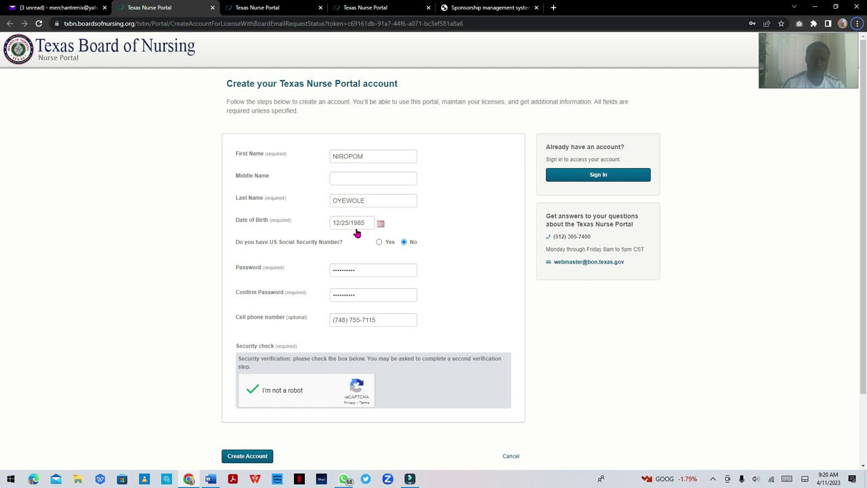
scroll(287, 271, "down", 2)
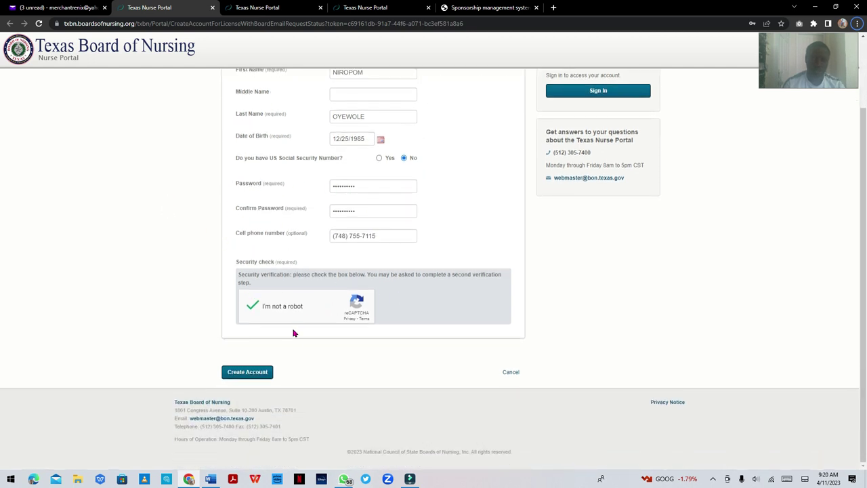
left_click(249, 374)
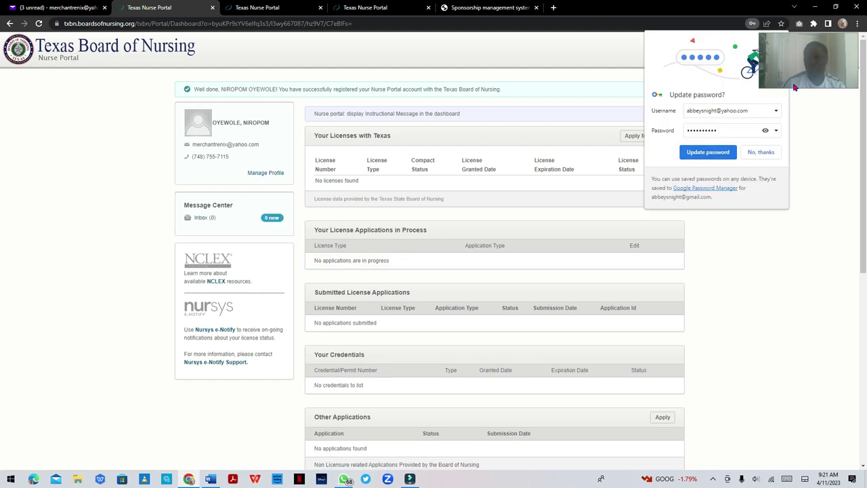
left_click(723, 153)
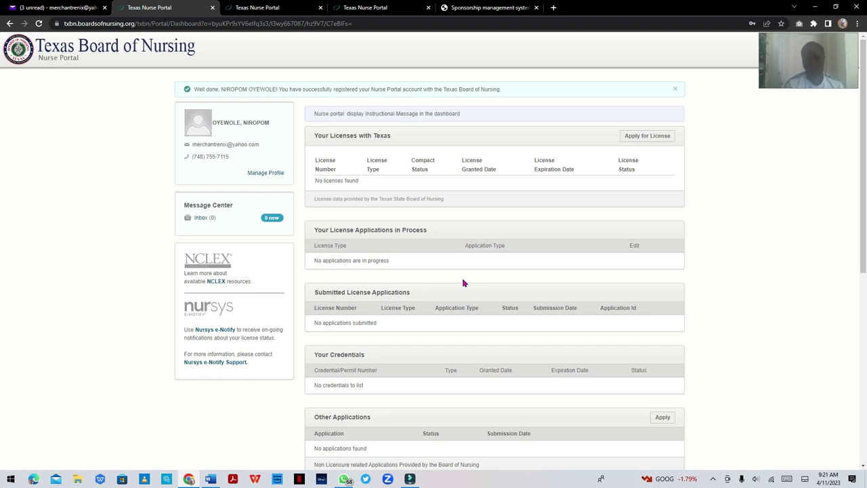
- Apply for a license using the RN option of NCLEX Application – International Graduates (Including Puerto Rico)
left_click(647, 137)
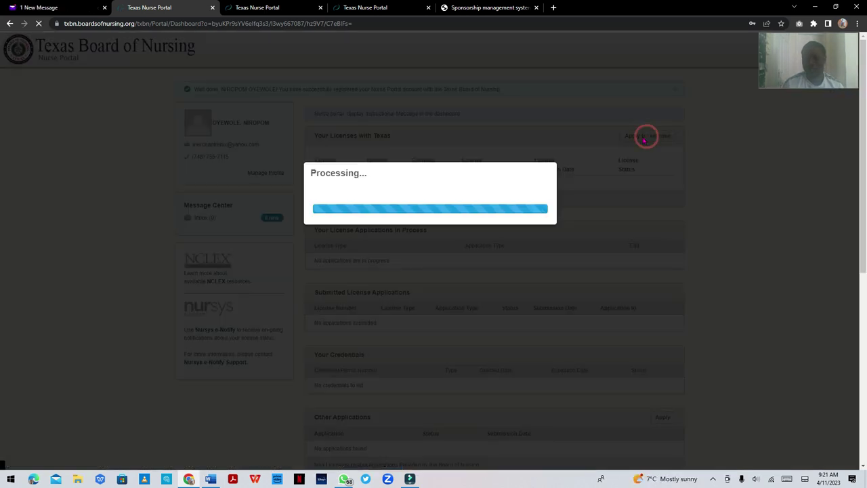
scroll(441, 302, "down", 3)
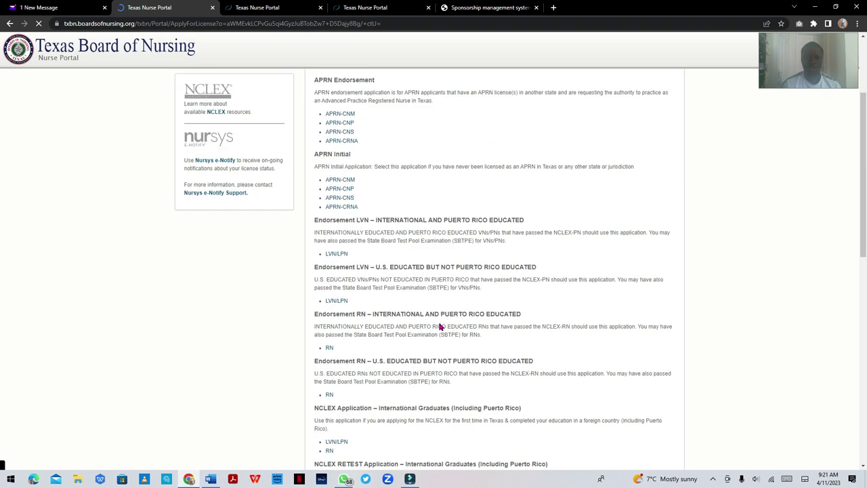
scroll(440, 353, "down", 10)
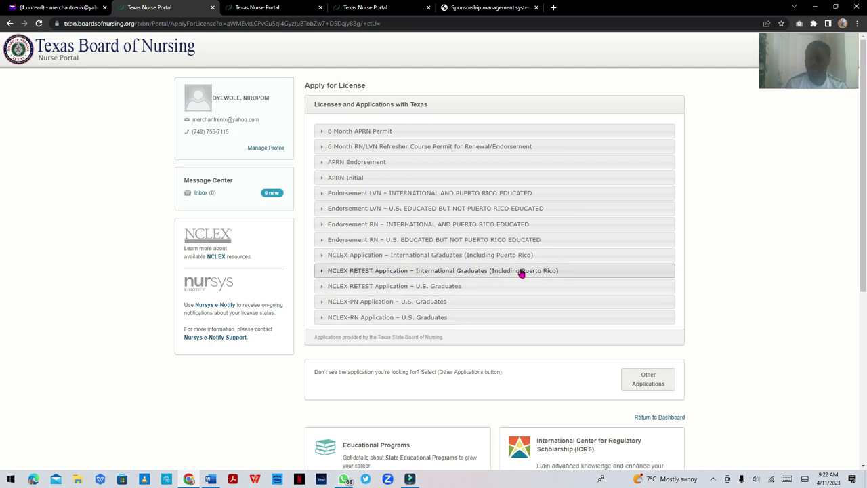
left_click(359, 257)
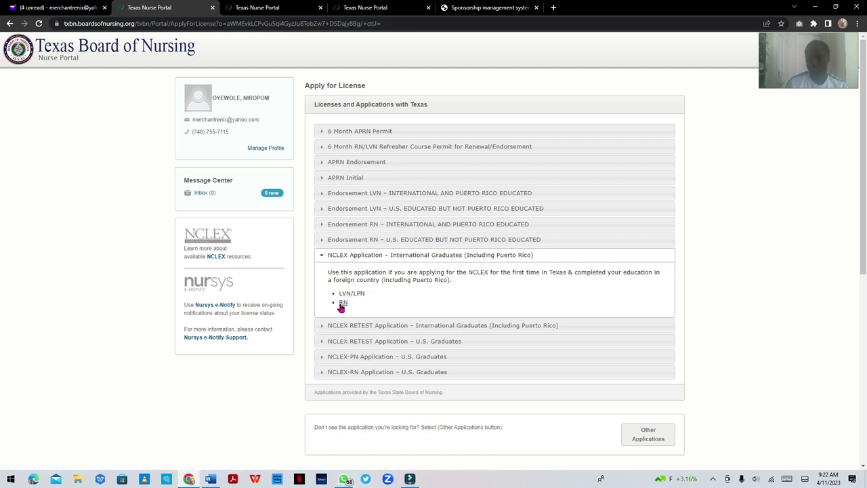
left_click(342, 302)
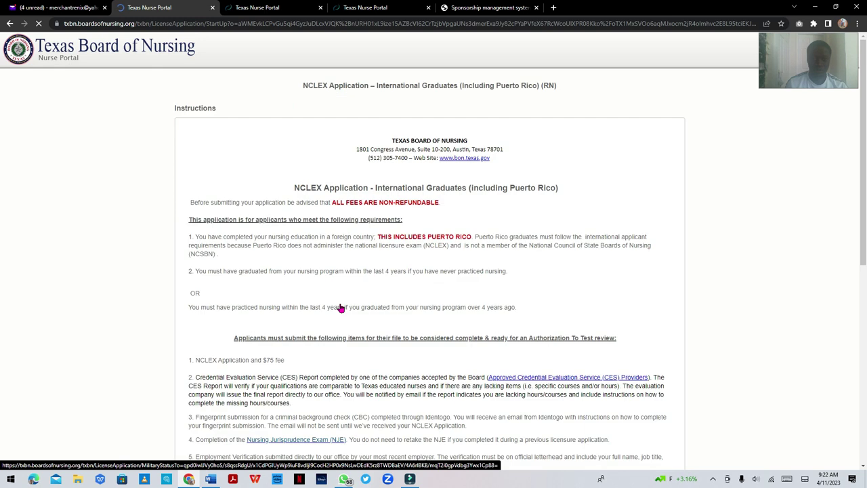
- Proceed past the application instructions and save the RN license application type
scroll(418, 289, "down", 5)
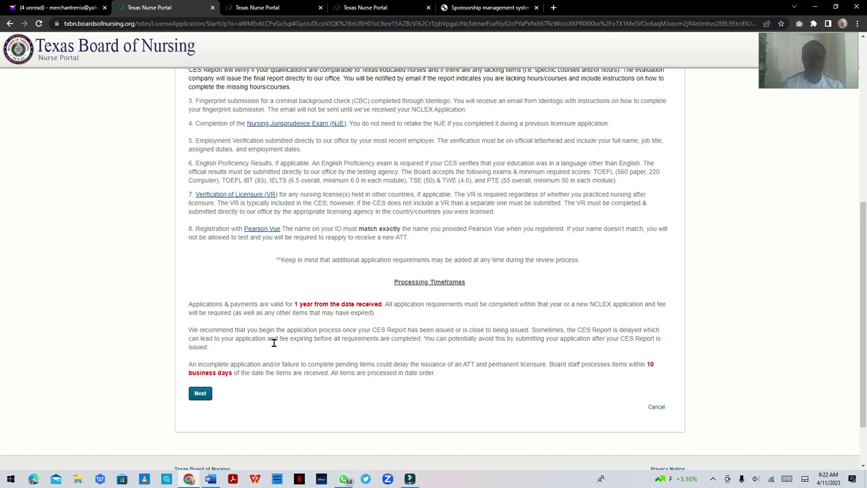
left_click(201, 394)
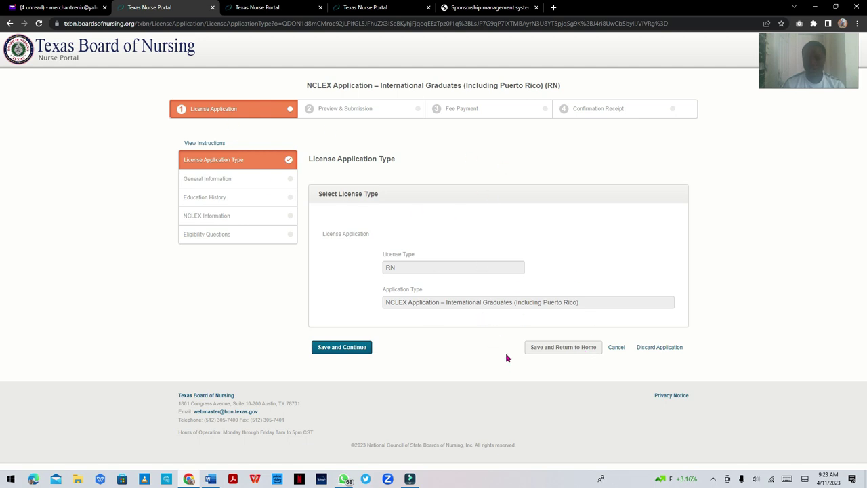
left_click(350, 348)
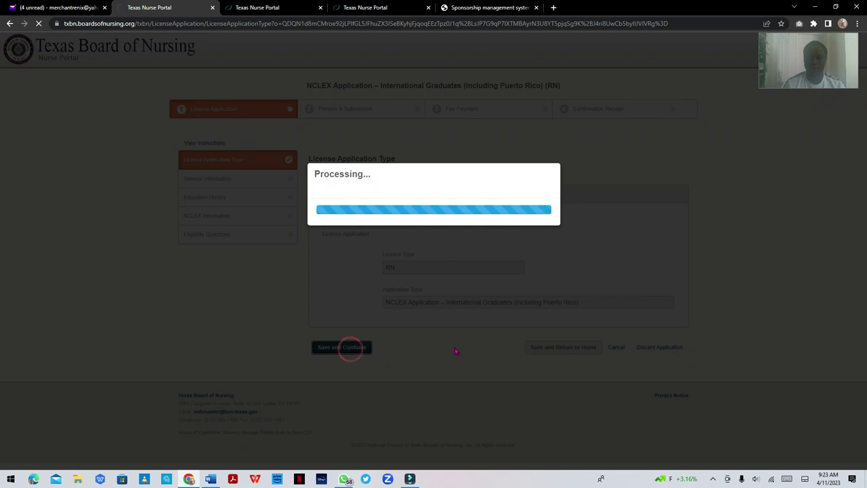
- Review the demographic and contact fields of the General Information form, including the available name suffixes
scroll(463, 352, "down", 1)
scroll(459, 350, "down", 5)
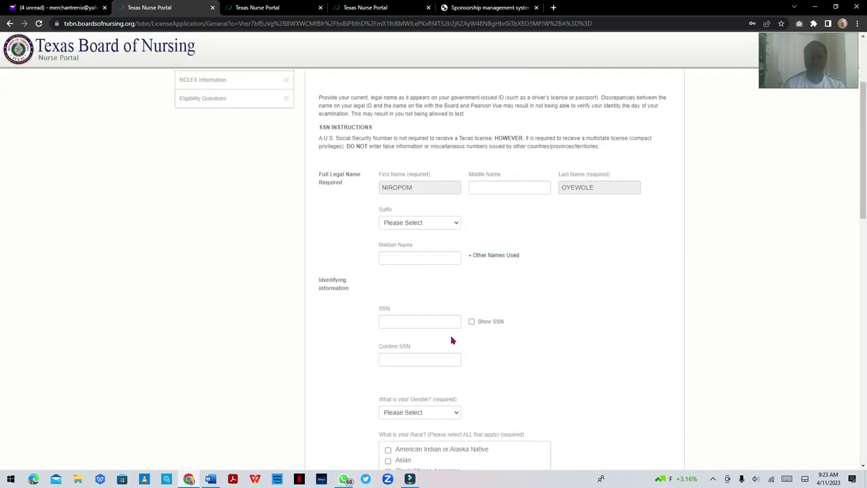
scroll(444, 303, "down", 5)
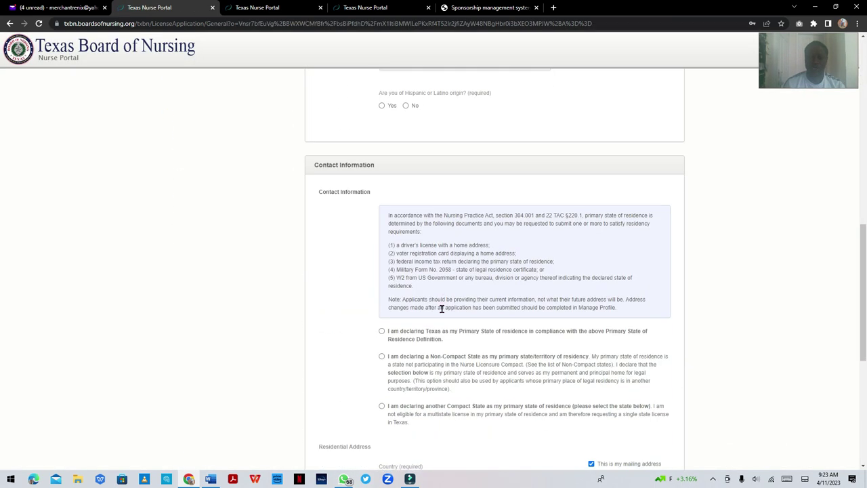
scroll(462, 325, "up", 8)
scroll(463, 325, "up", 2)
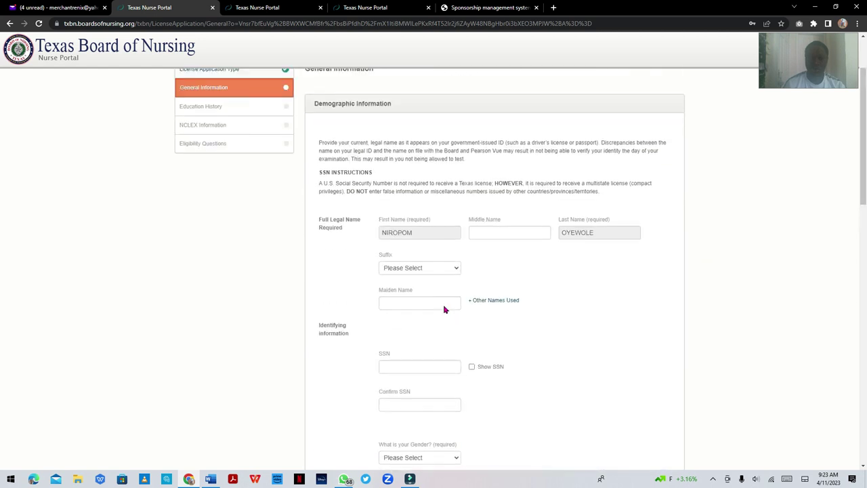
left_click(428, 273)
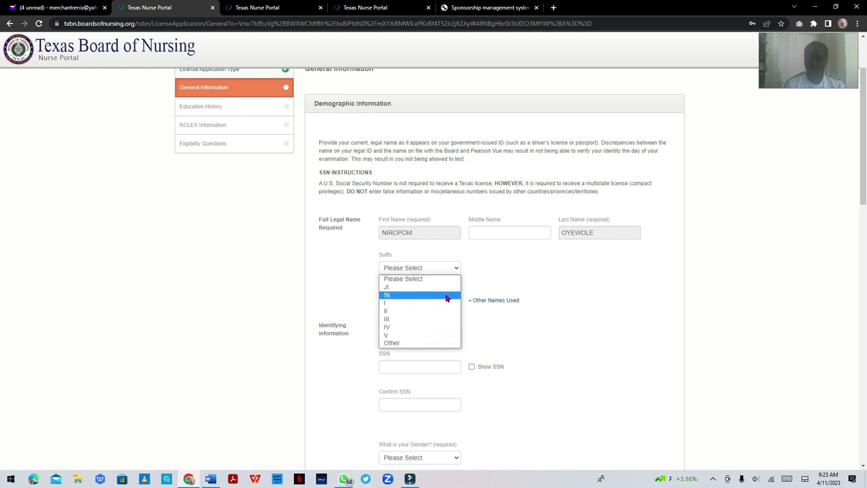
left_click(516, 250)
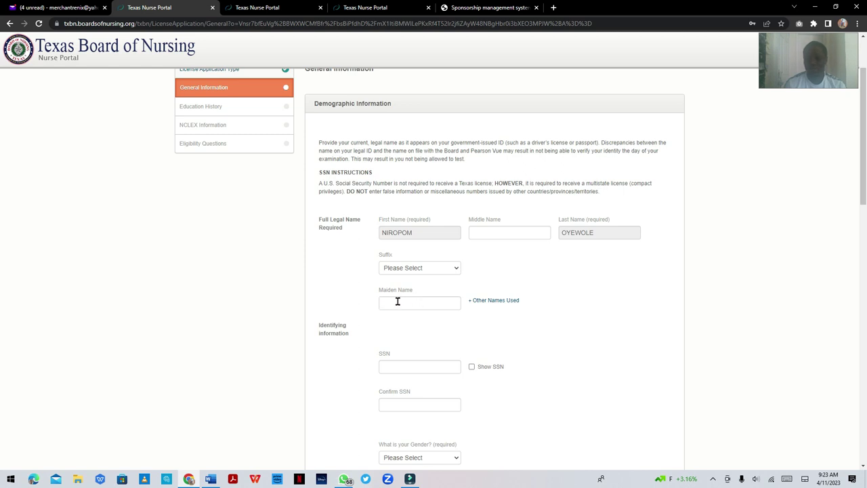
scroll(416, 303, "down", 2)
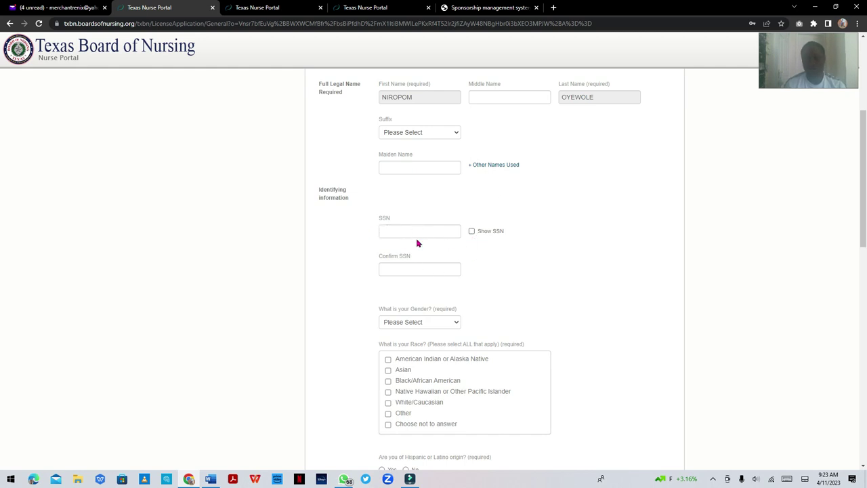
scroll(417, 245, "down", 1)
scroll(424, 263, "down", 1)
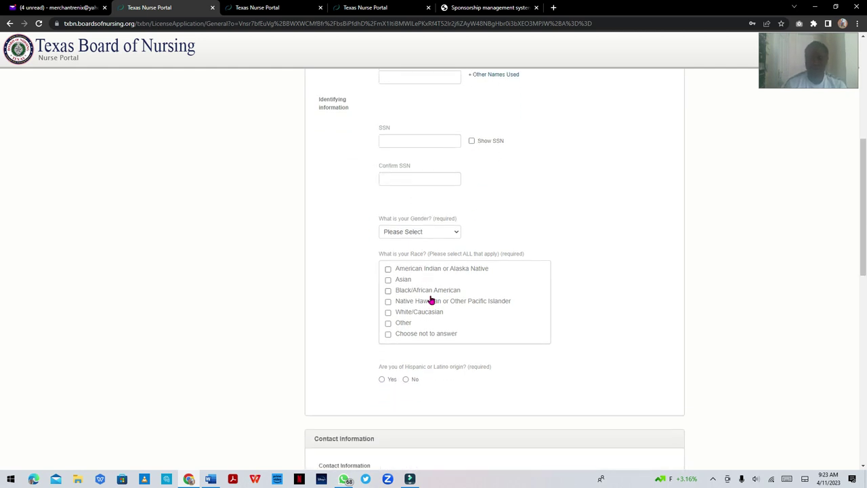
- Set the gender to Male, the race to Other with the entry AFRICAN, and answer No to Hispanic or Latino origin
left_click(404, 231)
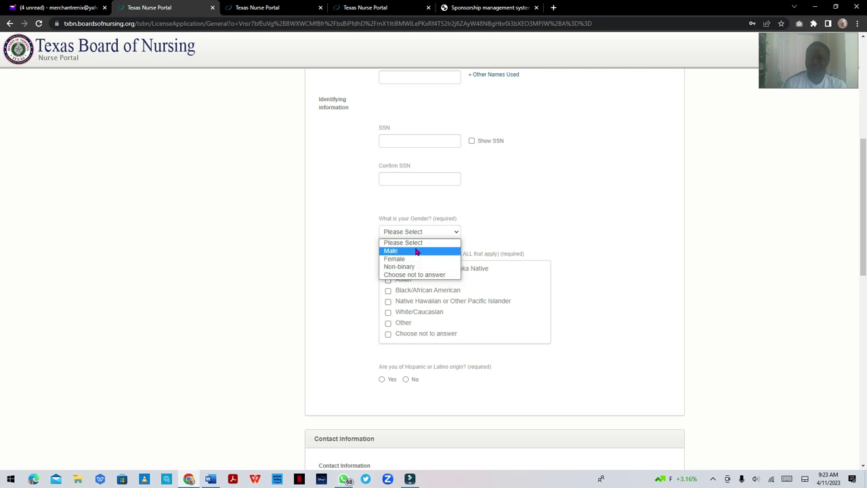
left_click(417, 252)
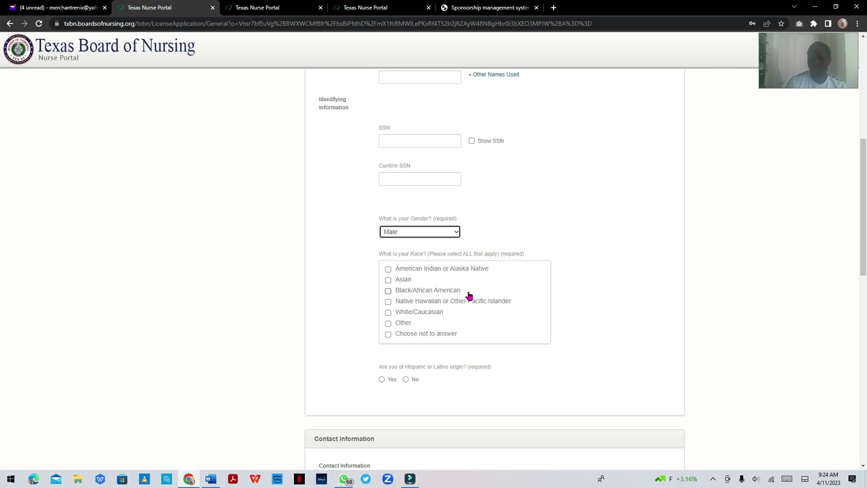
left_click(387, 323)
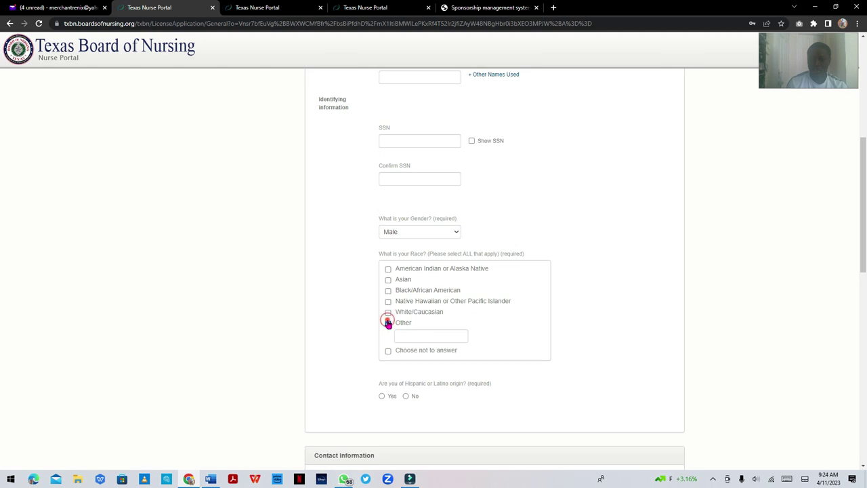
left_click(416, 331)
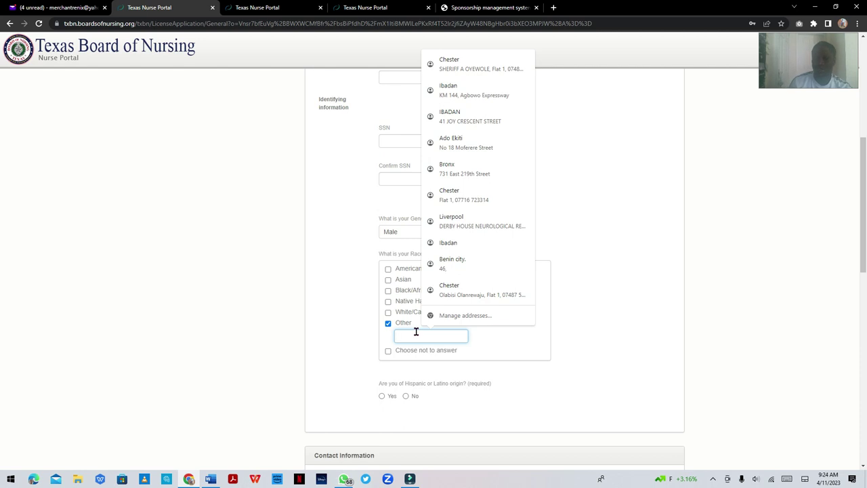
type("AFRICA")
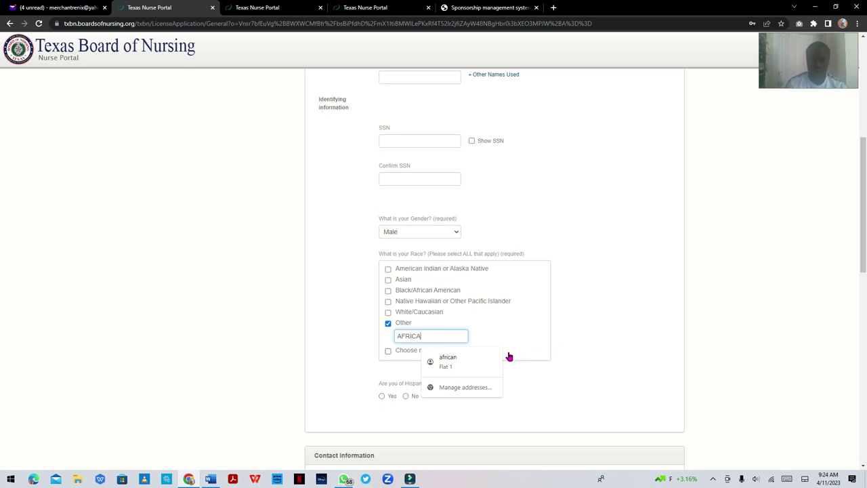
left_click(509, 352)
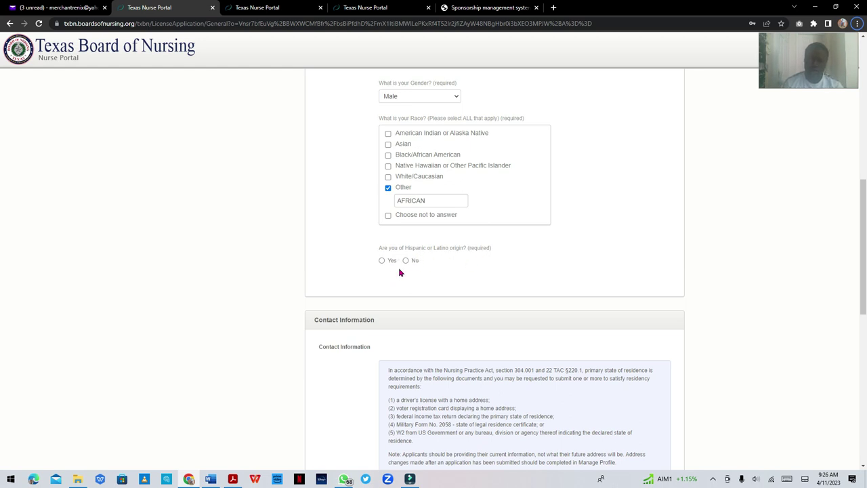
left_click(405, 260)
- Declare a Non-Compact State as the primary state/territory of residence in the contact information
scroll(428, 285, "down", 1)
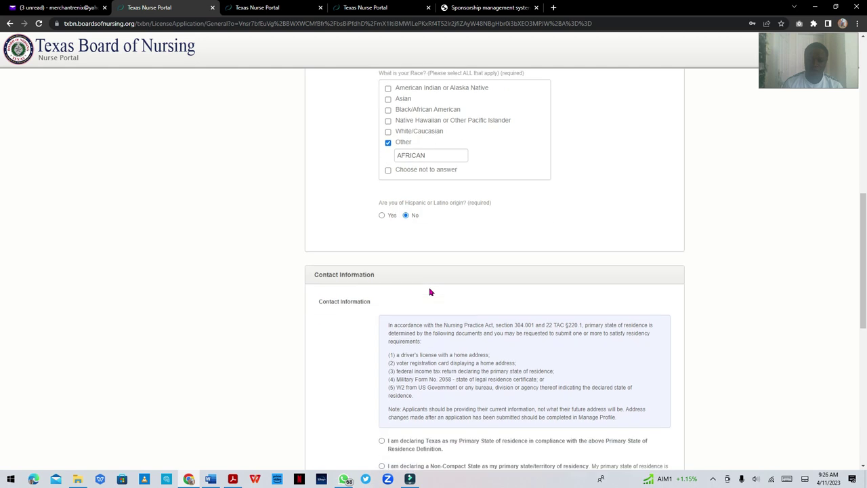
scroll(430, 292, "down", 3)
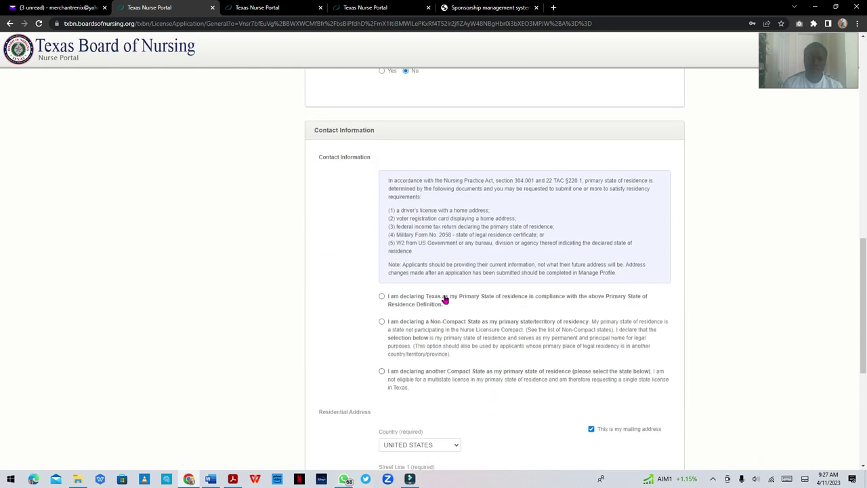
scroll(447, 284, "up", 1)
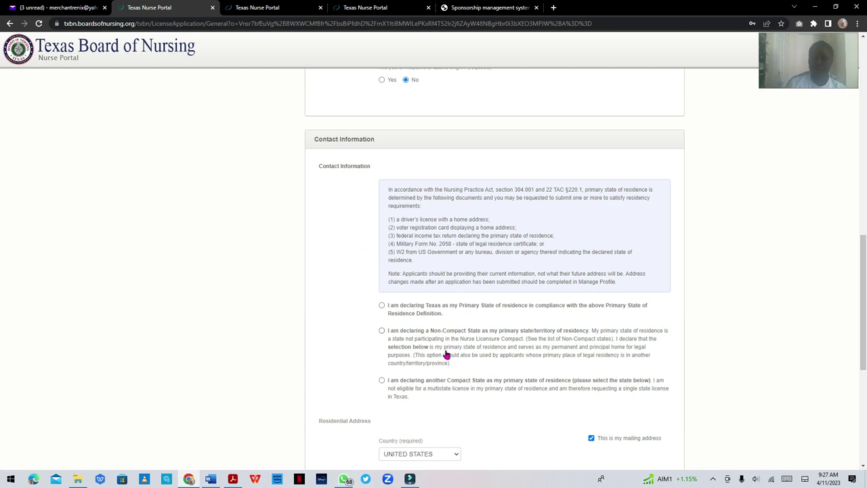
left_click(382, 331)
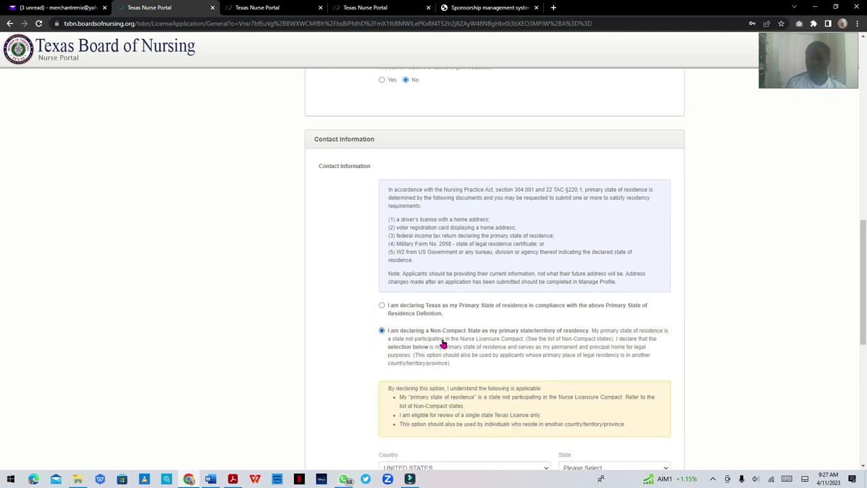
scroll(477, 339, "down", 2)
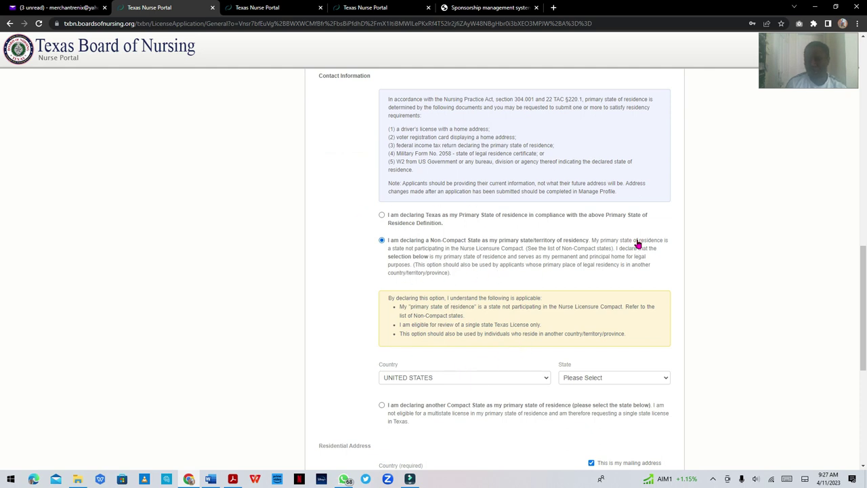
- Choose NIGERIA as the country for the declared primary place of residence
scroll(451, 364, "down", 2)
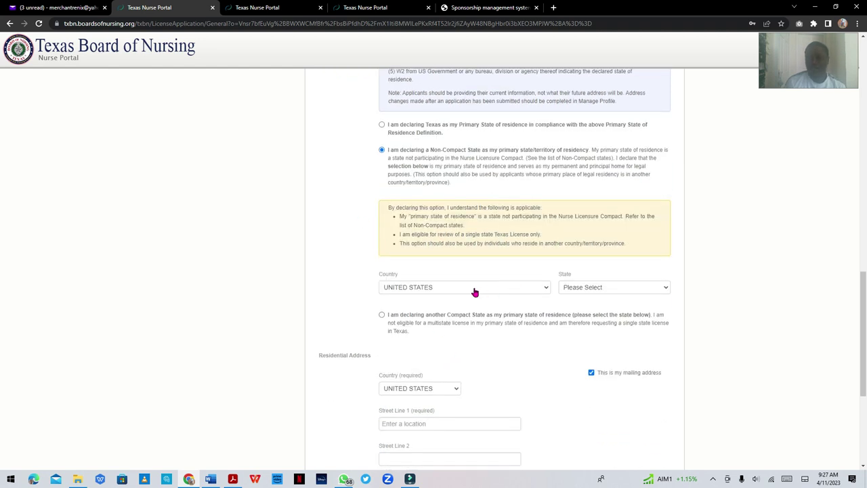
left_click(475, 292)
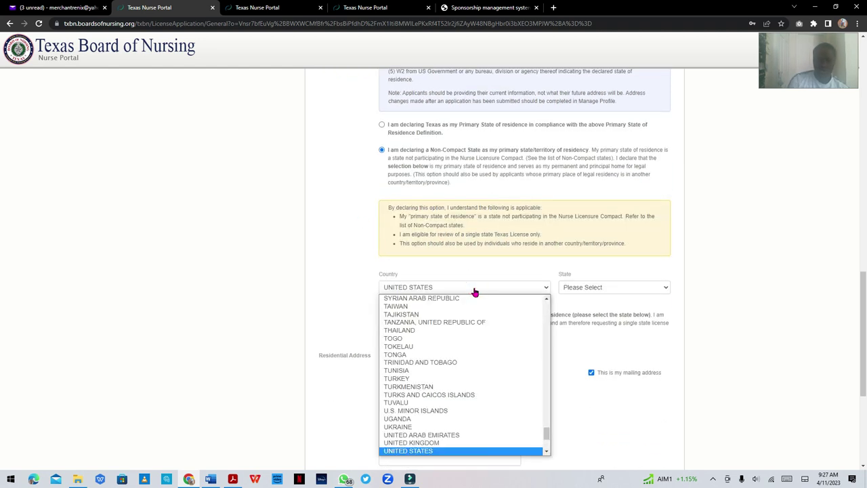
key("n")
key("Down")
key("Down")
key("Down")
key("Down")
key("Down")
key("Down")
key("Down")
key("Down")
key("Down")
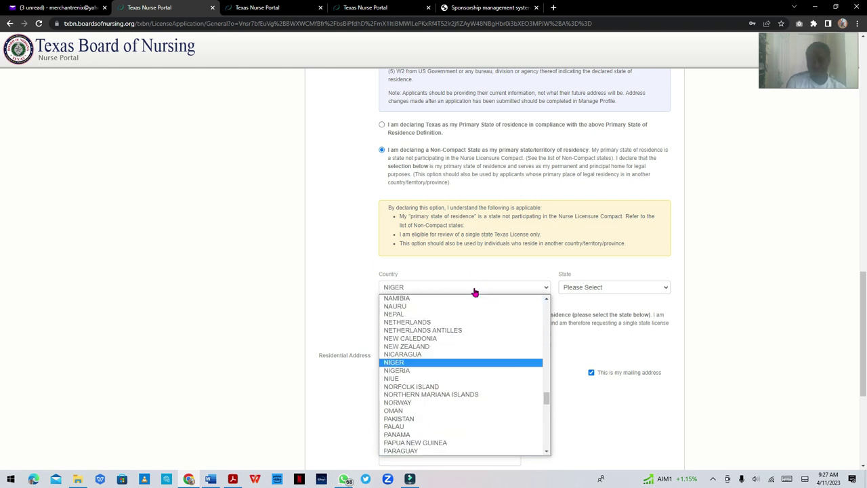
key("Return")
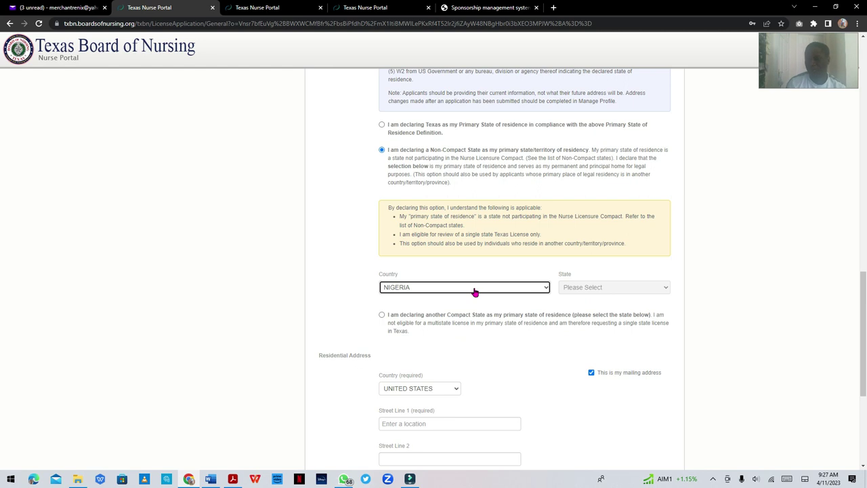
- Set the residential address country to NIGERIA and fill in the applicant's street, city, province and postal code from the matching saved address
scroll(470, 350, "down", 2)
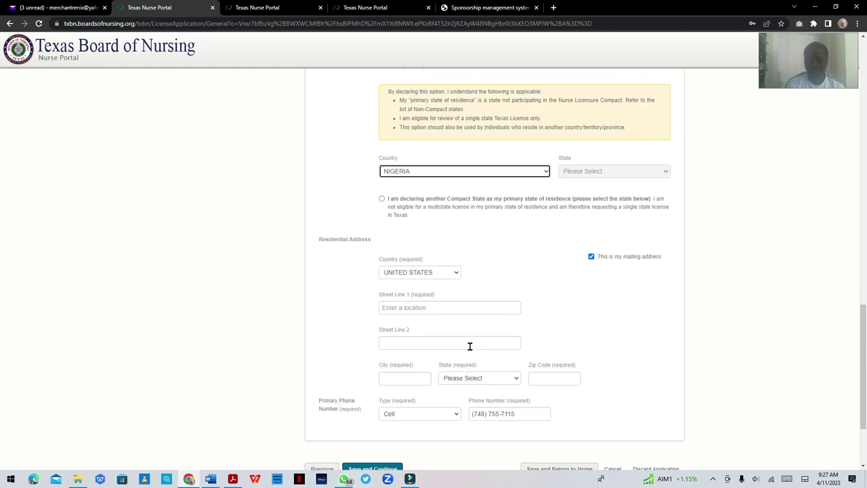
scroll(470, 346, "down", 1)
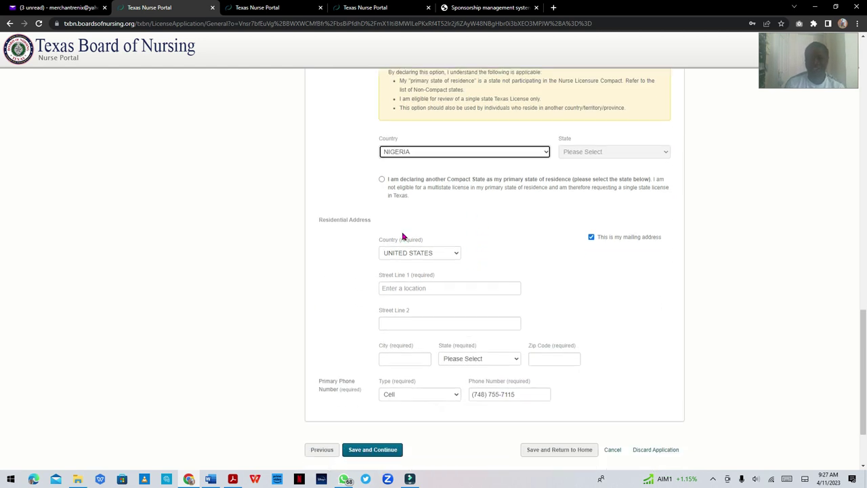
left_click(442, 256)
key("n")
key("n")
key("n")
key("n")
key("n")
key("n")
key("n")
key("n")
key("n")
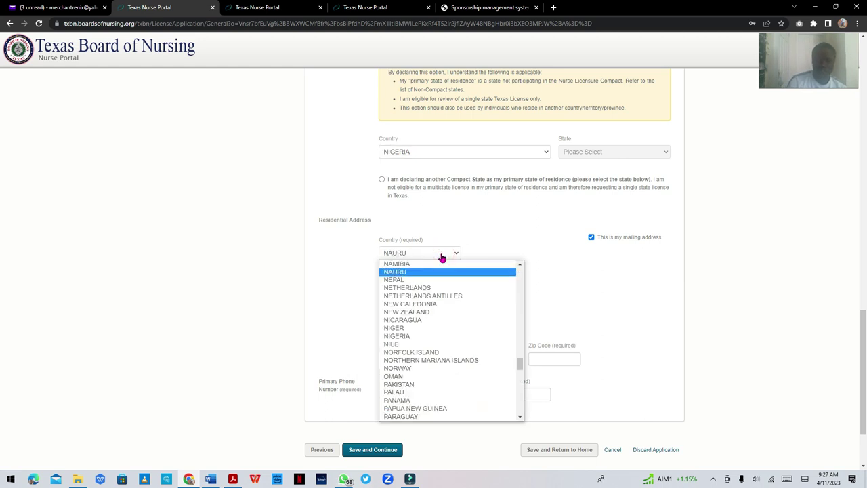
key("n")
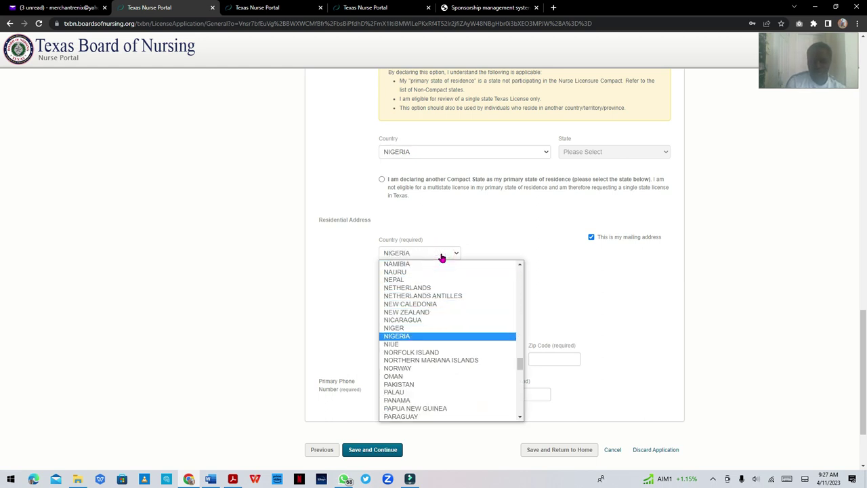
key("Return")
left_click(443, 283)
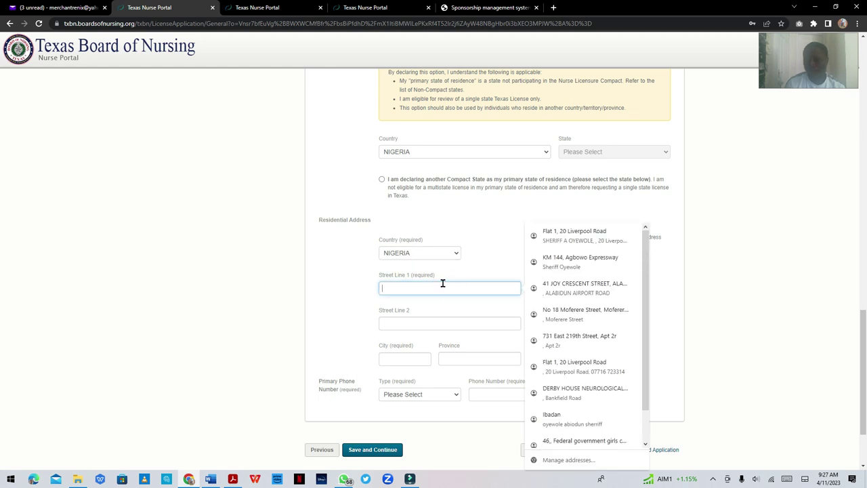
left_click(573, 290)
- Set the primary phone type to Cell and fill in the applicant's phone number from the saved entries
scroll(522, 359, "down", 3)
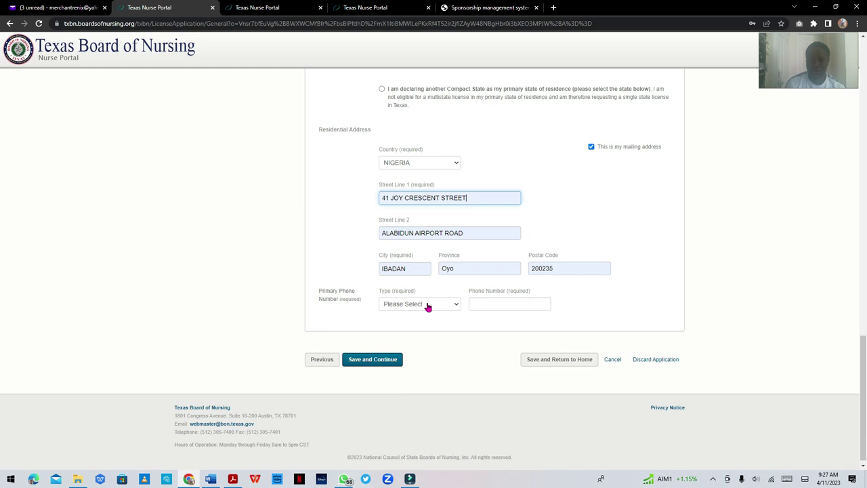
left_click(427, 306)
left_click(429, 321)
left_click(477, 305)
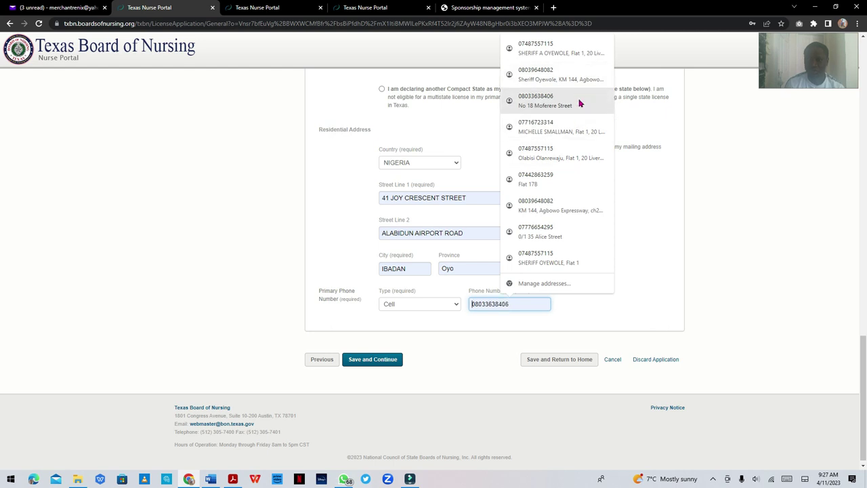
left_click(577, 76)
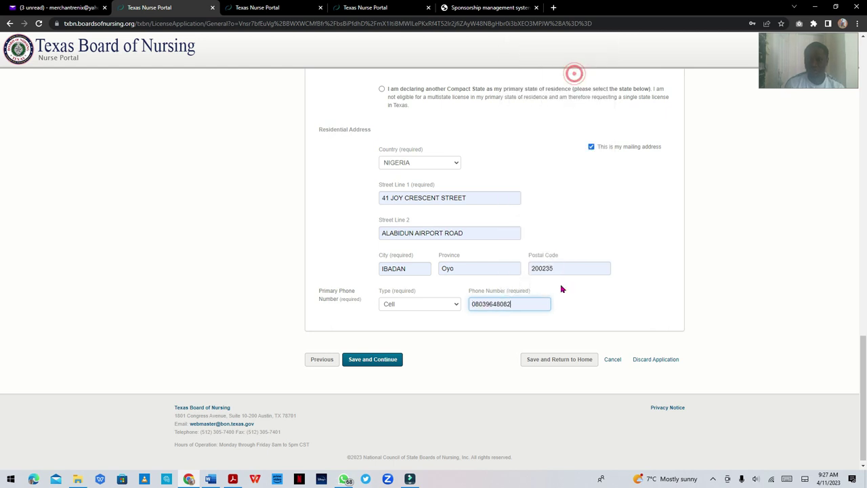
left_click(614, 305)
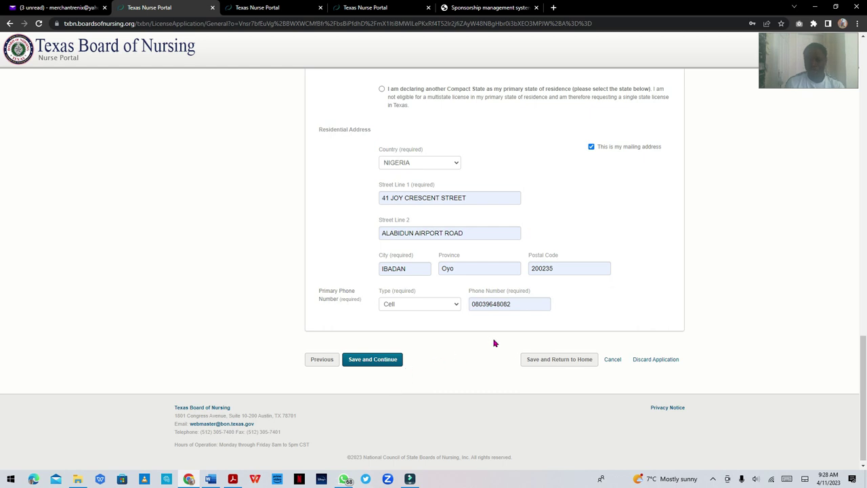
- Review the completed General Information form, save it and continue to the education history
scroll(505, 335, "up", 2)
scroll(513, 329, "up", 7)
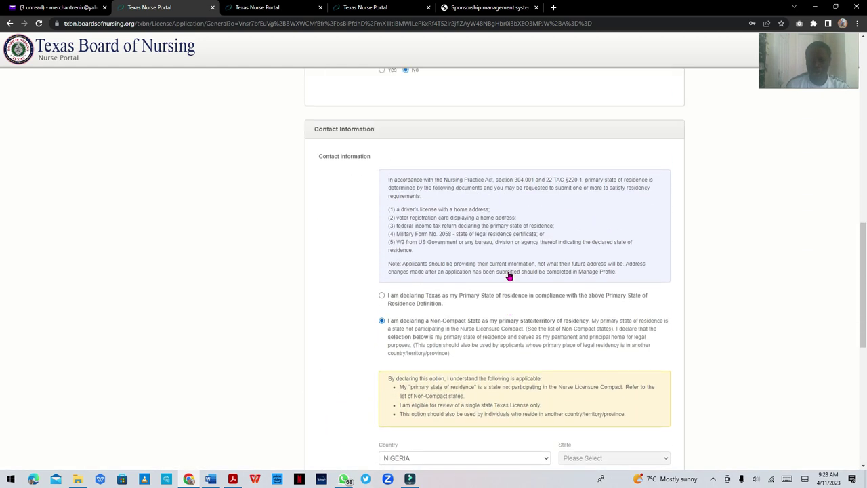
scroll(509, 276, "up", 5)
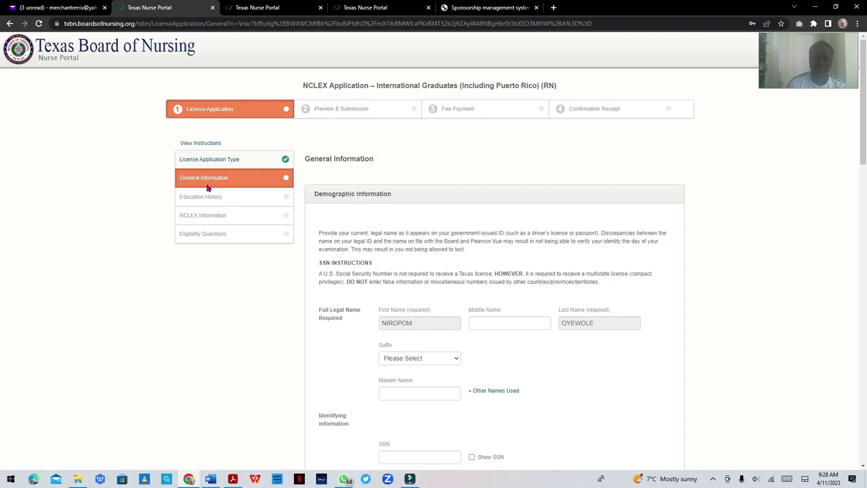
scroll(400, 251, "down", 6)
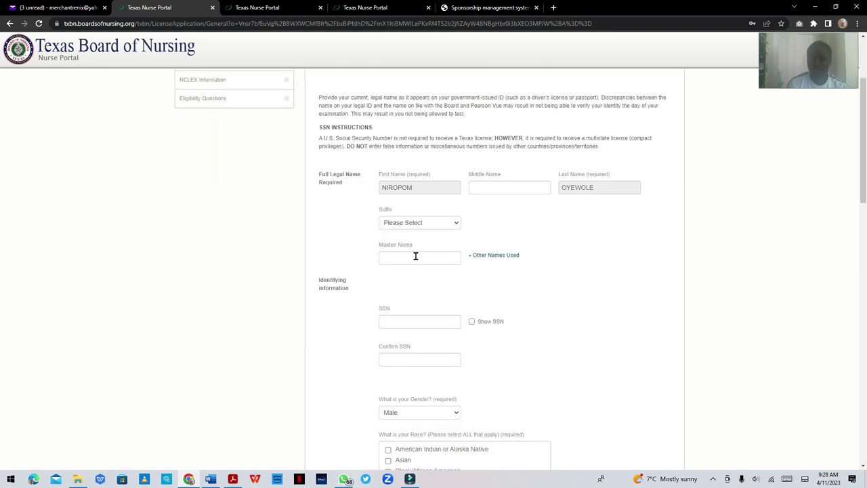
scroll(421, 259, "down", 8)
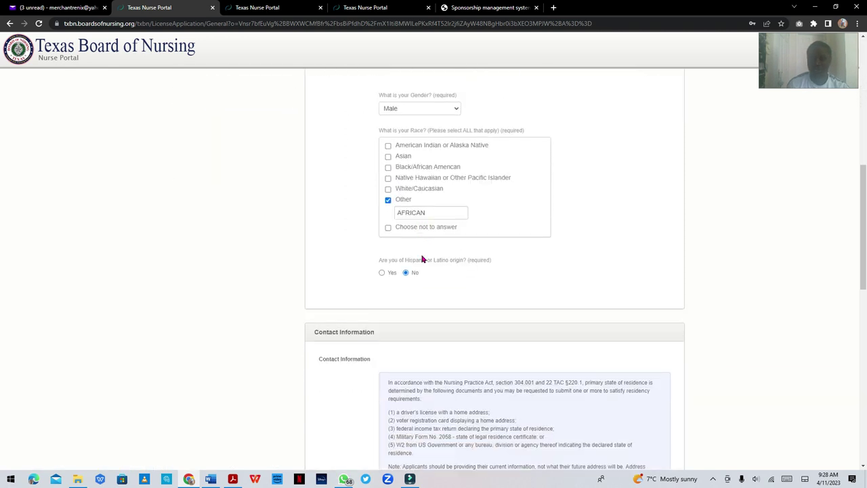
scroll(421, 258, "down", 4)
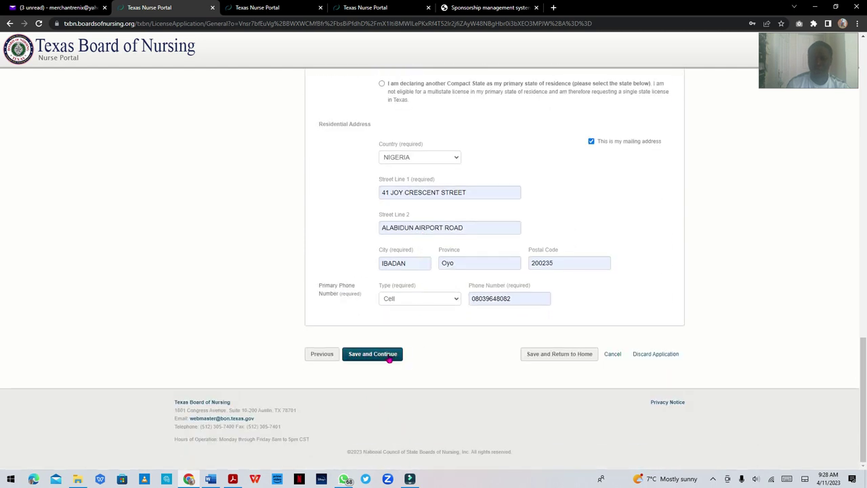
left_click(389, 357)
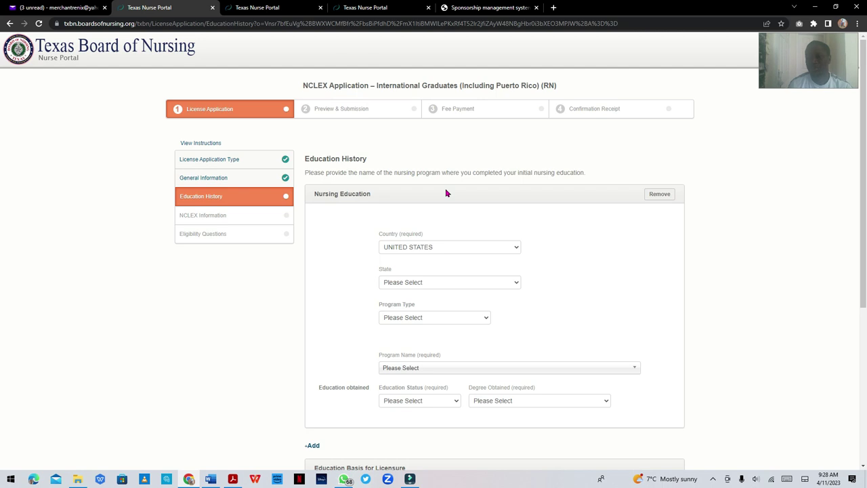
- Set the nursing education country to NIGERIA and the program type to RN
scroll(445, 196, "down", 1)
scroll(446, 206, "down", 1)
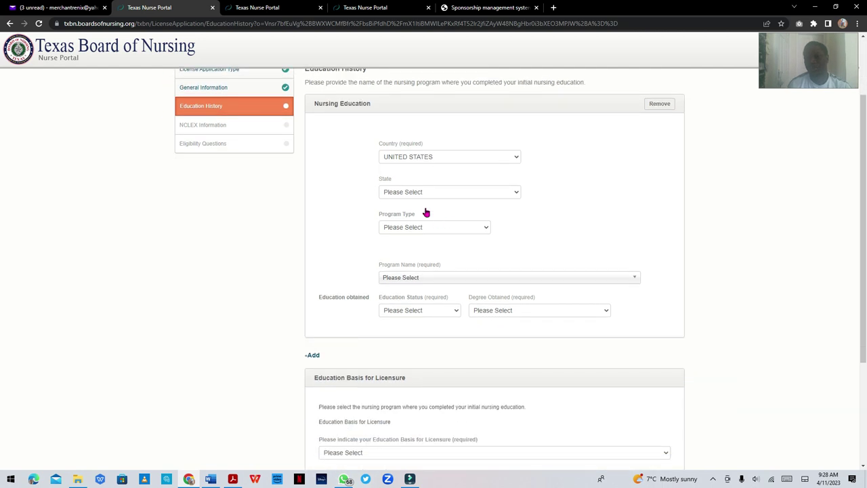
left_click(391, 161)
key("n")
key("Down")
key("Down")
key("Down")
key("Down")
key("Down")
key("Down")
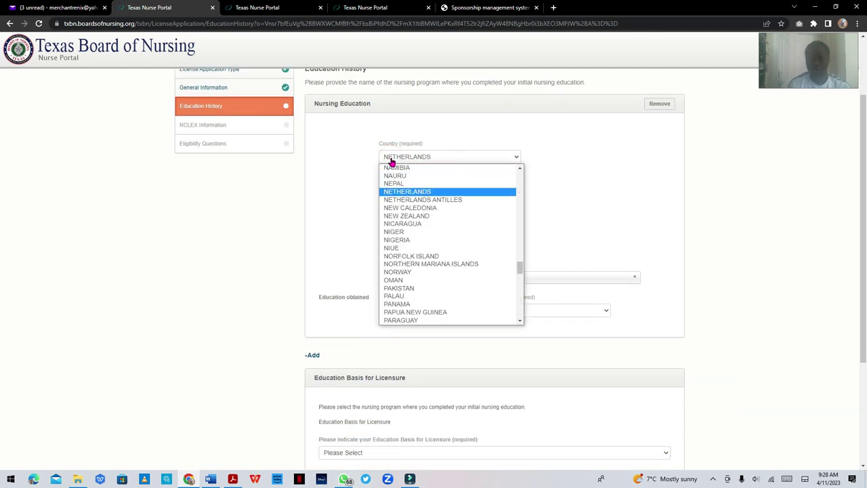
key("Down")
key("Down")
key("Down")
key("Return")
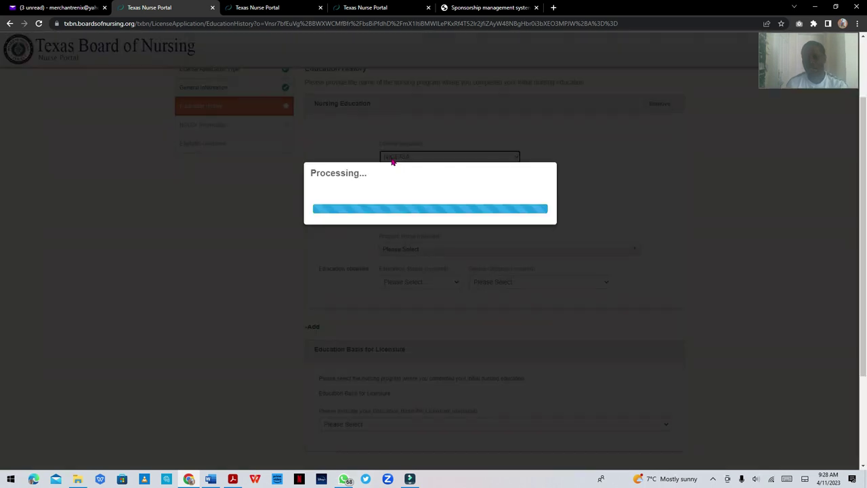
left_click(422, 198)
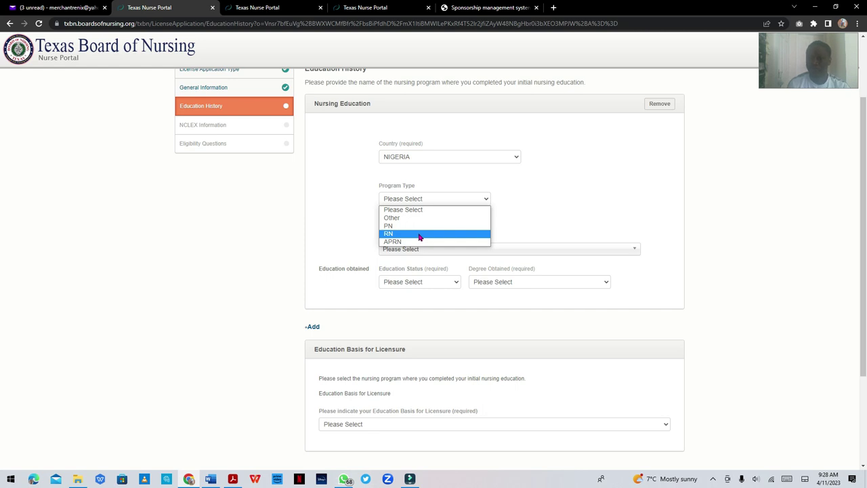
left_click(419, 233)
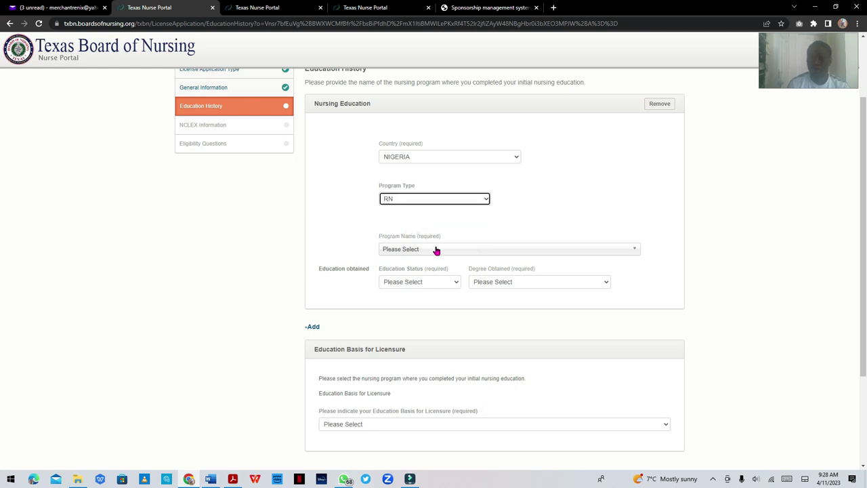
- Choose an unlisted program, name it Bachelor of Nursing Science and fill in the school's street, city and postal code
left_click(436, 249)
left_click(425, 285)
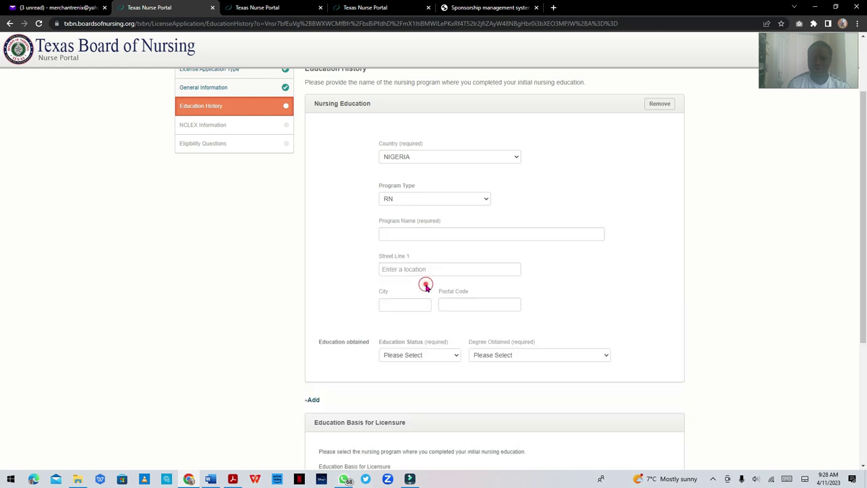
left_click(405, 231)
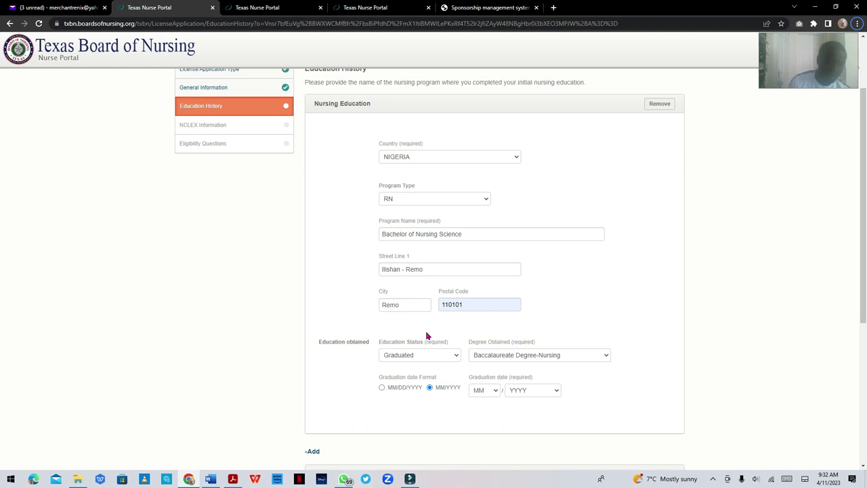
- Set the education status to Graduated and the degree obtained to Baccalaureate Degree-Nursing
scroll(481, 318, "down", 1)
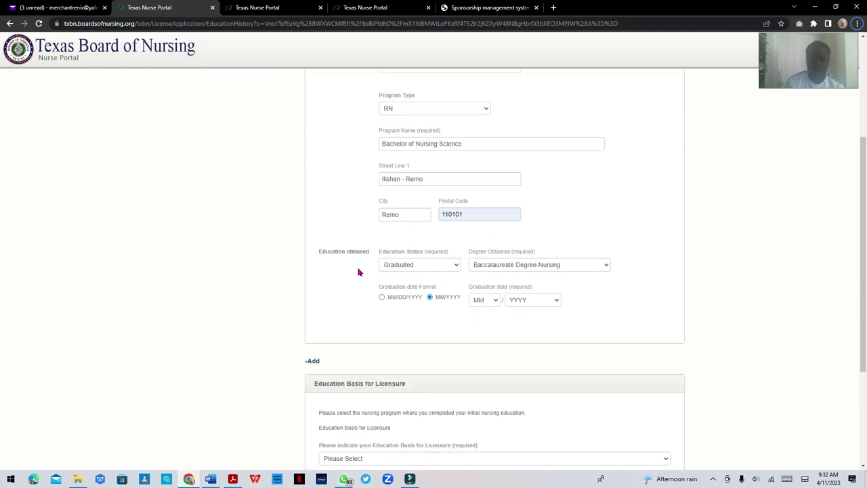
left_click(436, 265)
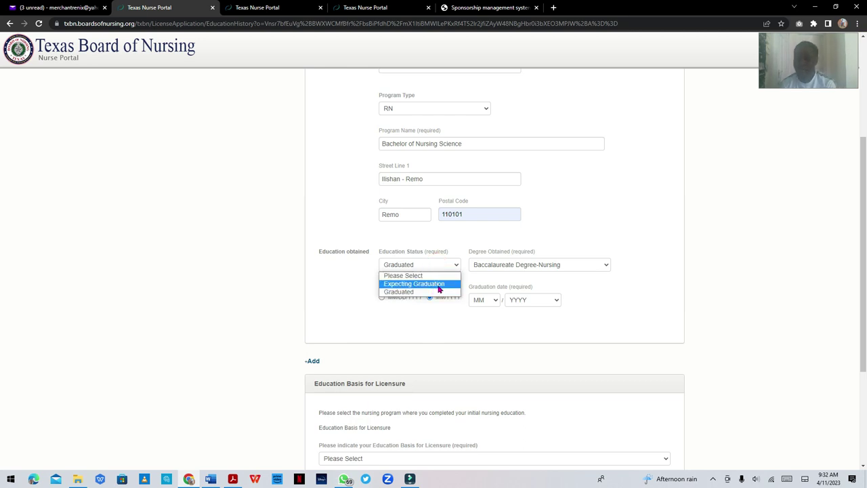
left_click(433, 291)
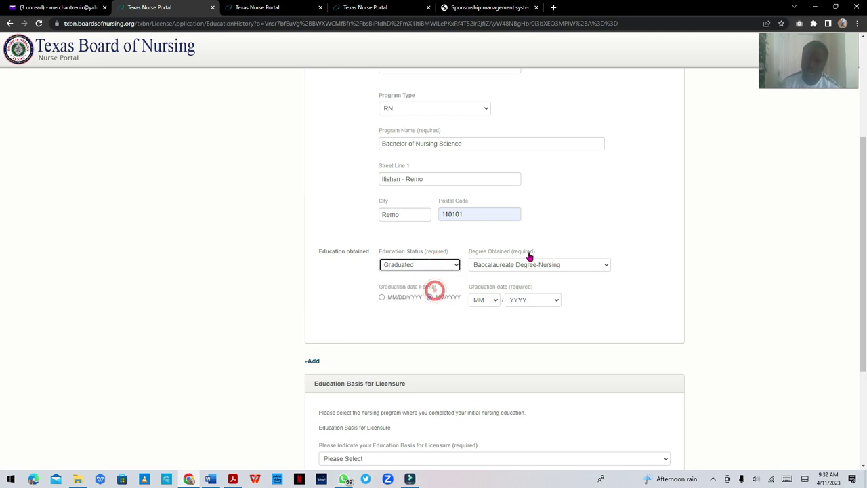
left_click(553, 265)
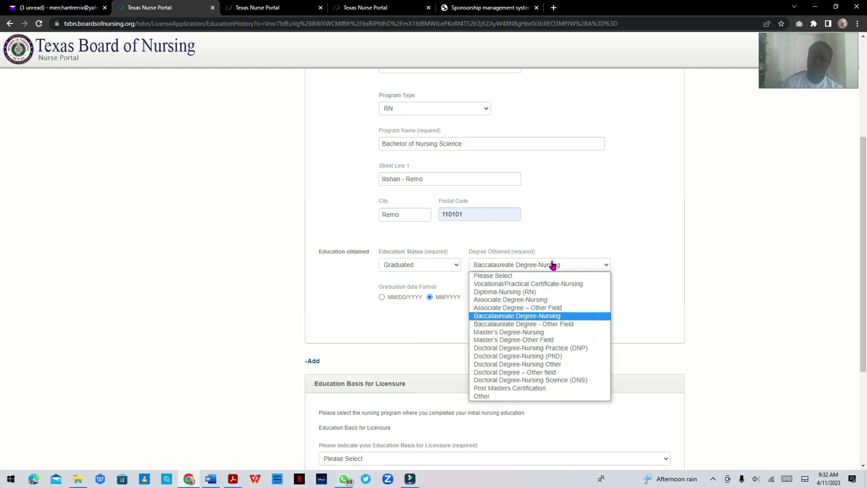
left_click(550, 317)
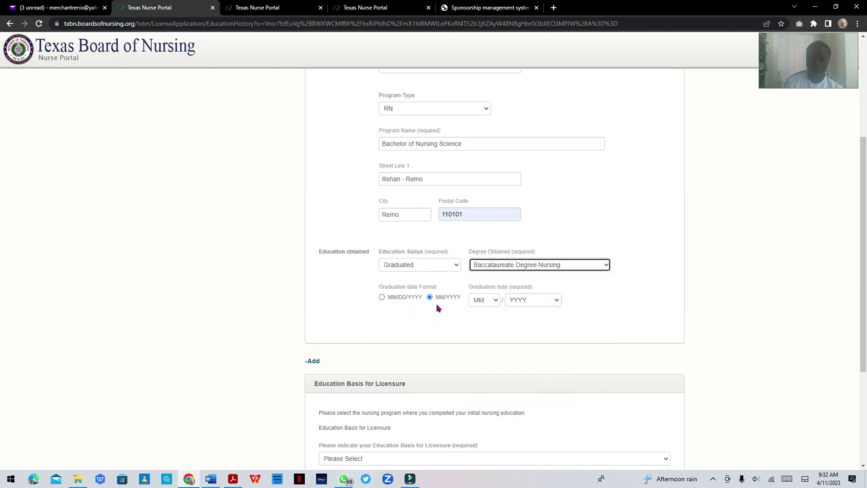
- Set the graduation date of the nursing program to 06/2018
left_click(484, 302)
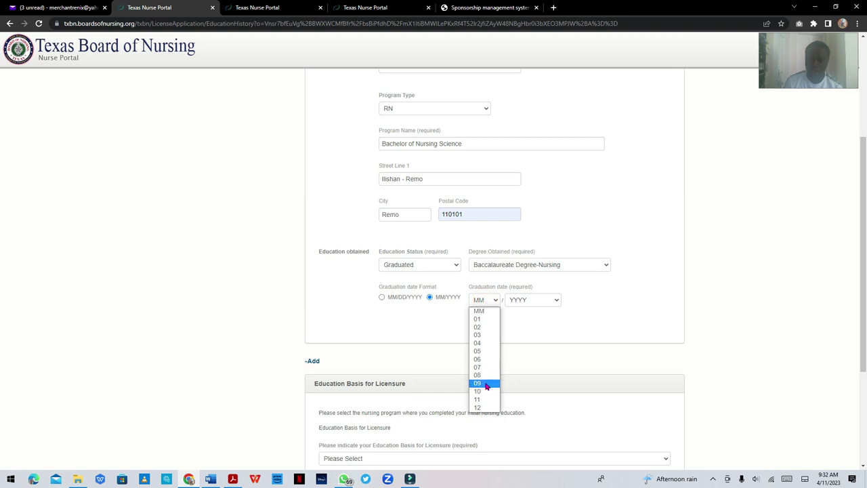
left_click(491, 359)
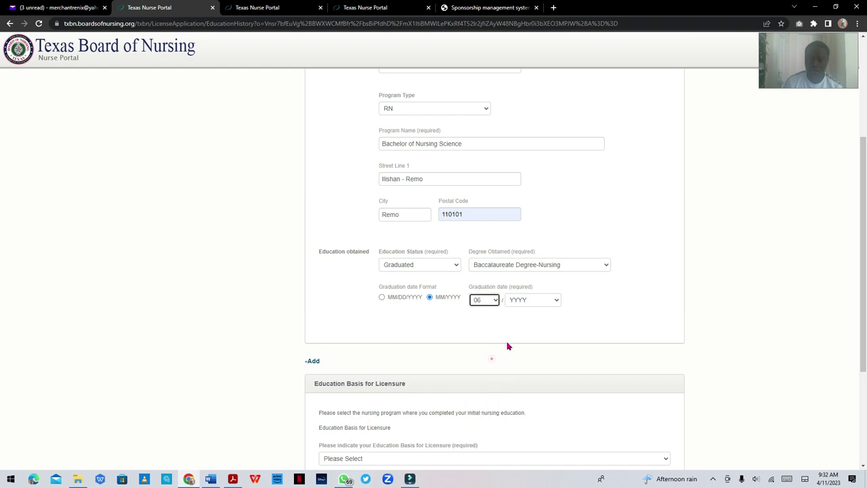
left_click(544, 300)
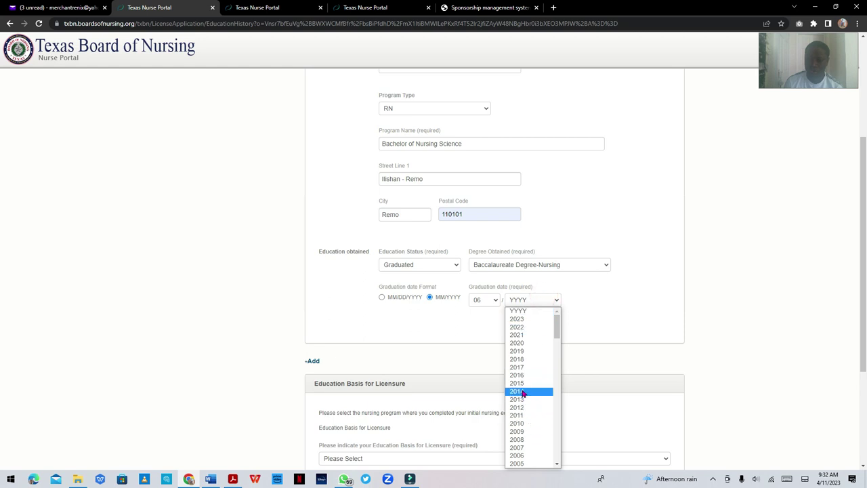
left_click(529, 360)
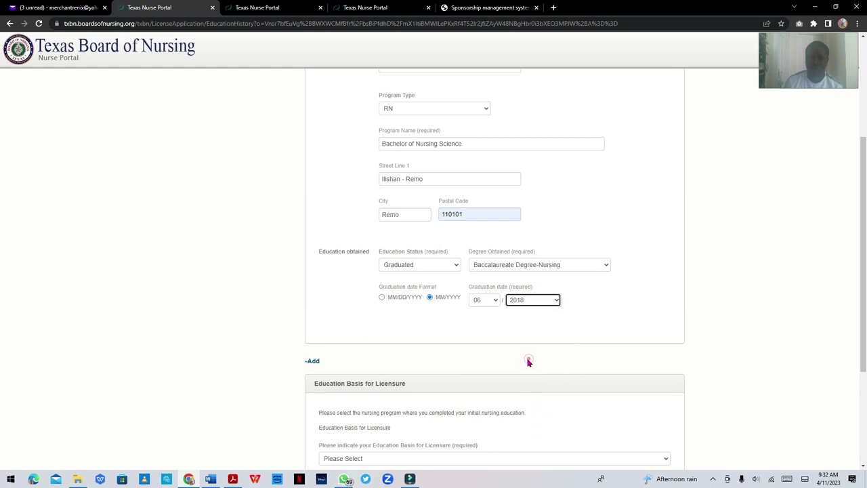
- Select Bachelor of Nursing Science as the Education Basis for Licensure
scroll(440, 331, "down", 3)
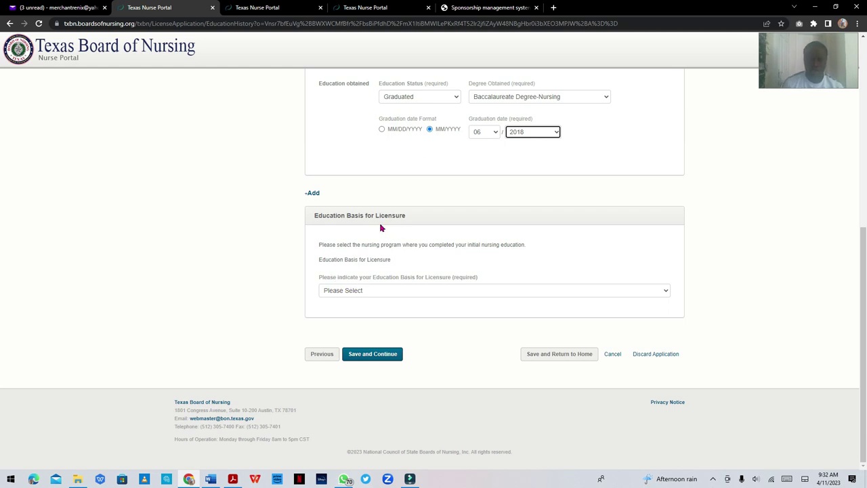
left_click(400, 290)
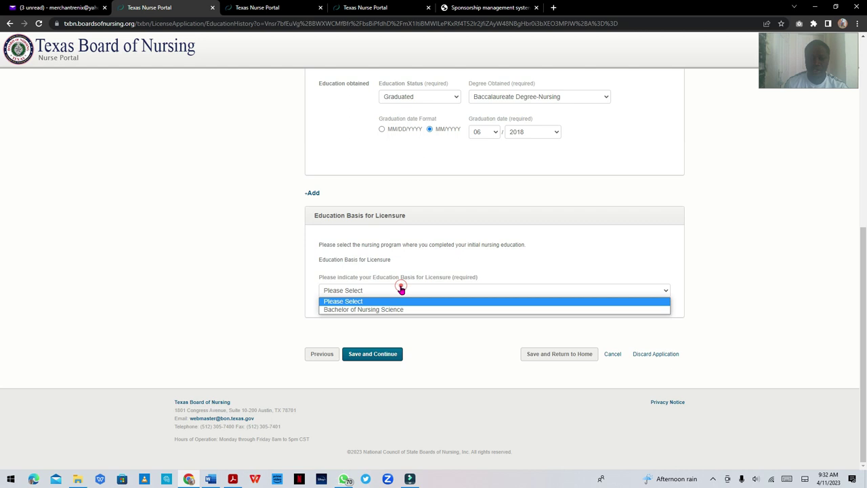
triple_click(552, 255)
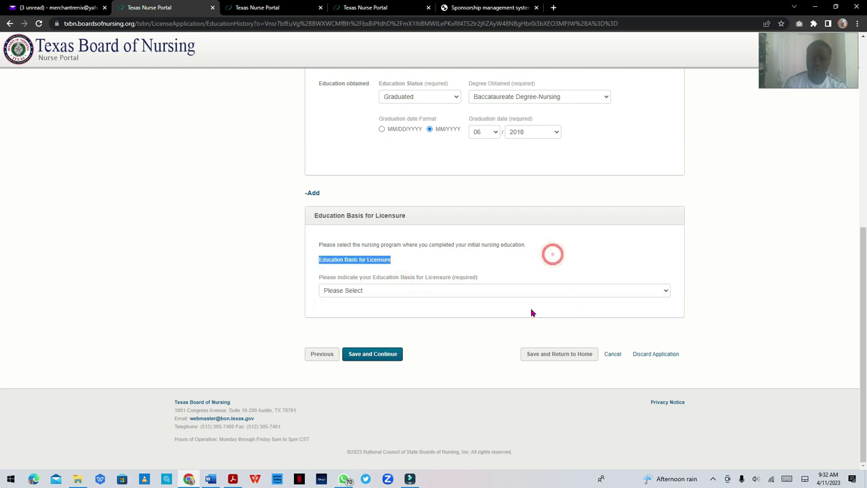
left_click(487, 246)
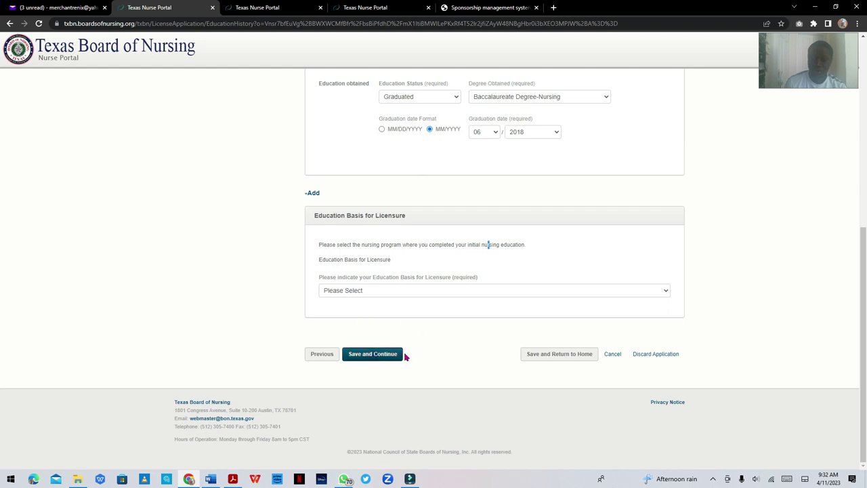
left_click(514, 290)
left_click(321, 212)
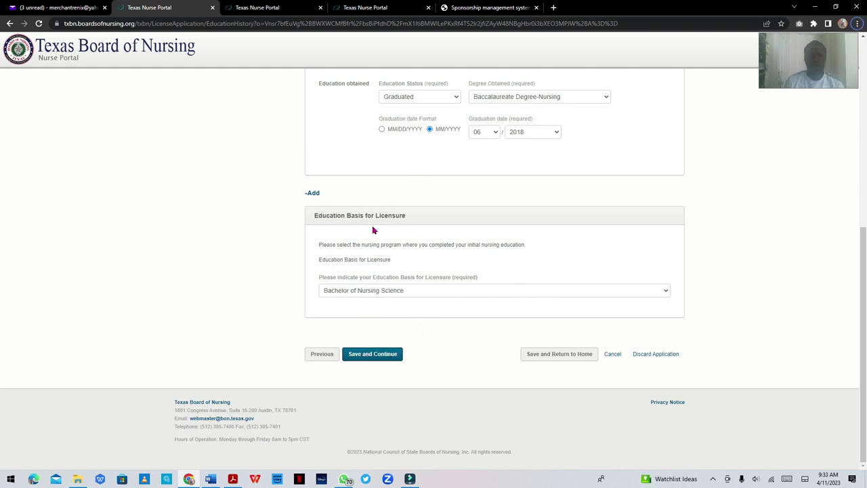
- Add a second, blank Nursing Education entry and remove it again
scroll(373, 228, "up", 3)
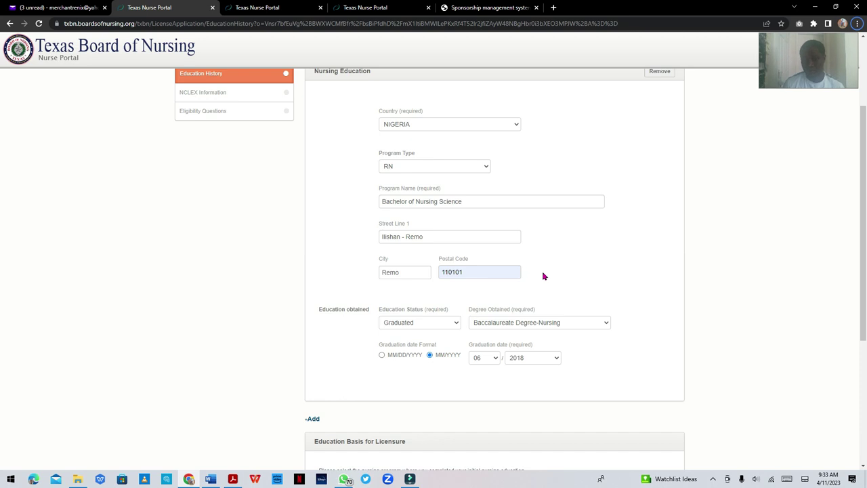
left_click(312, 417)
scroll(478, 280, "down", 3)
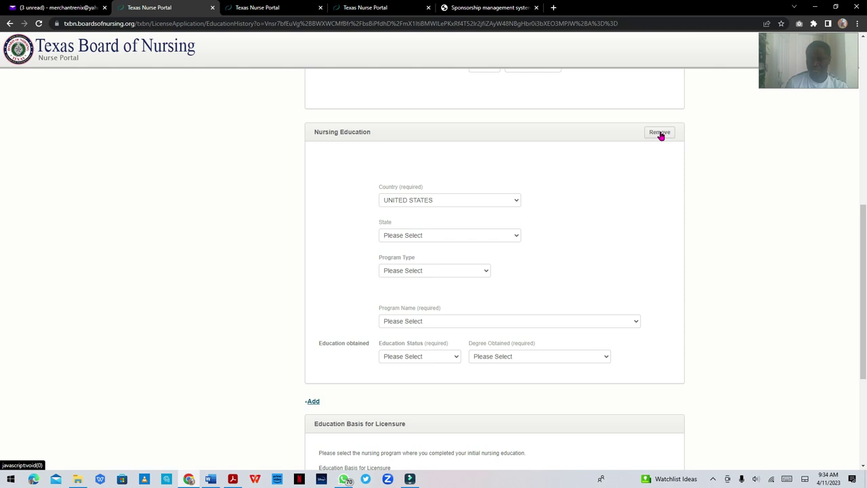
left_click(659, 134)
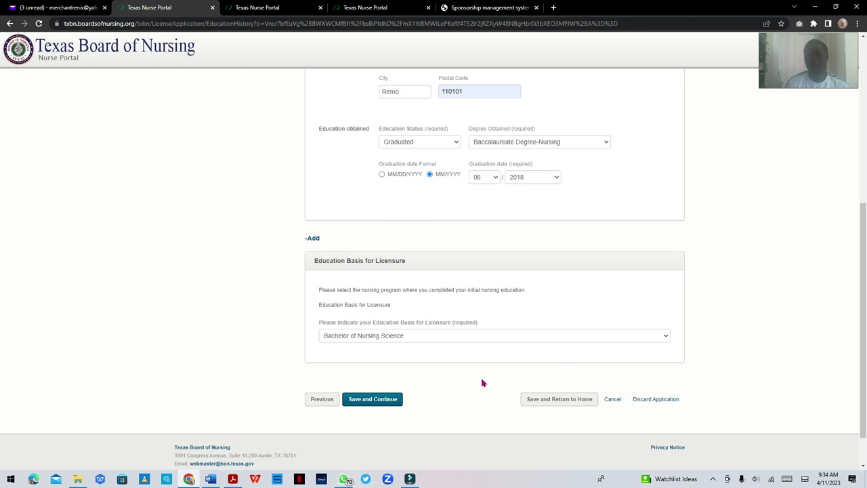
- Reselect Bachelor of Nursing Science as the education basis, review the Education History and save it to continue to NCLEX Information
scroll(480, 377, "down", 2)
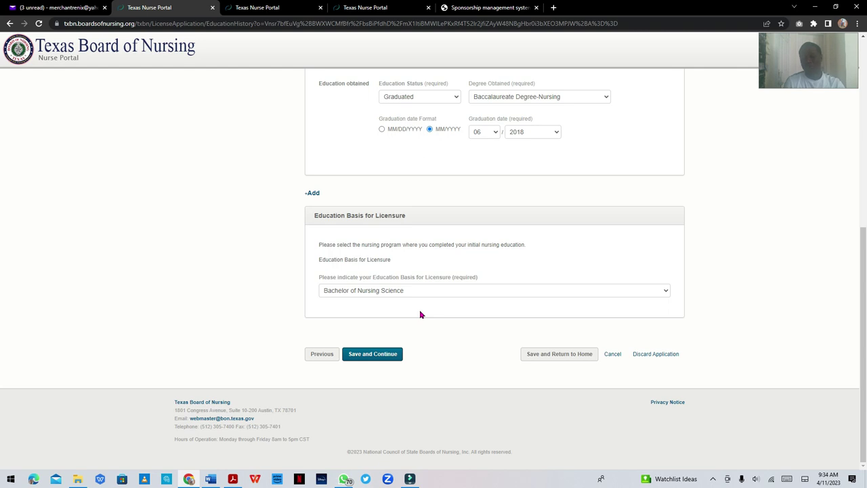
left_click(421, 290)
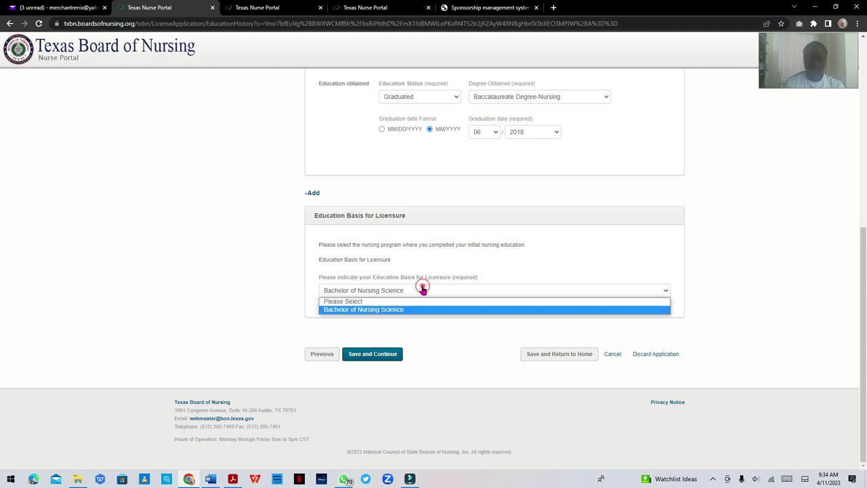
left_click(424, 309)
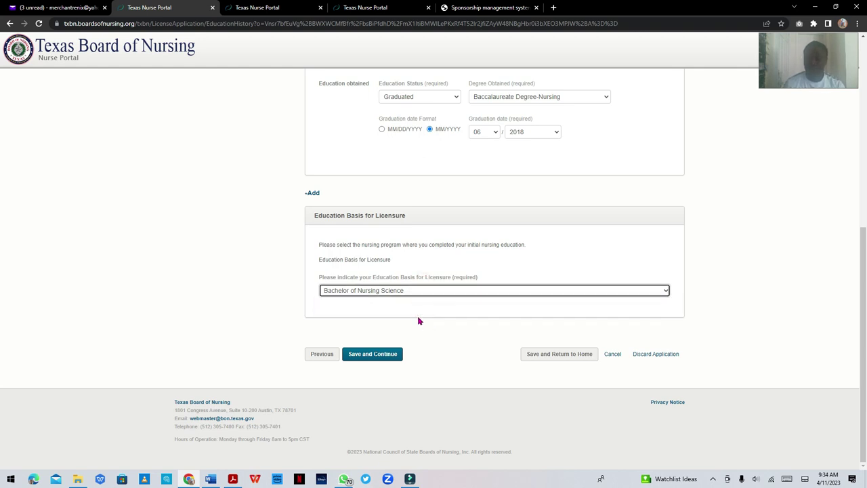
scroll(418, 320, "up", 2)
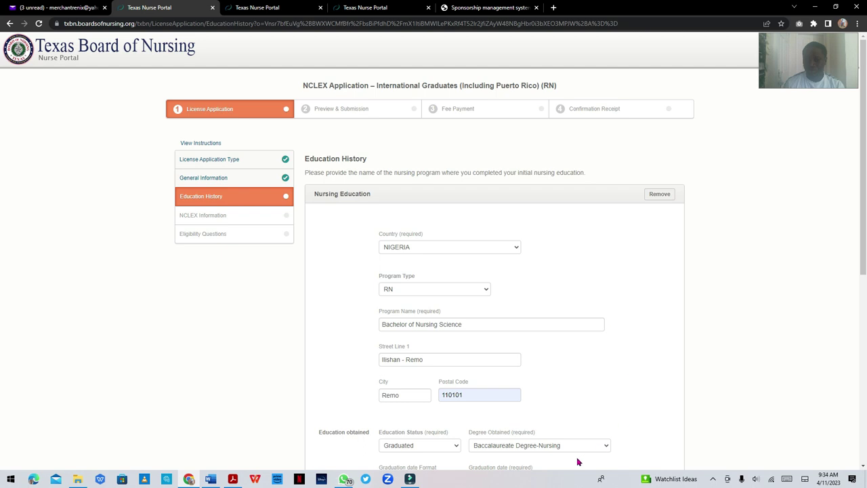
scroll(608, 287, "down", 3)
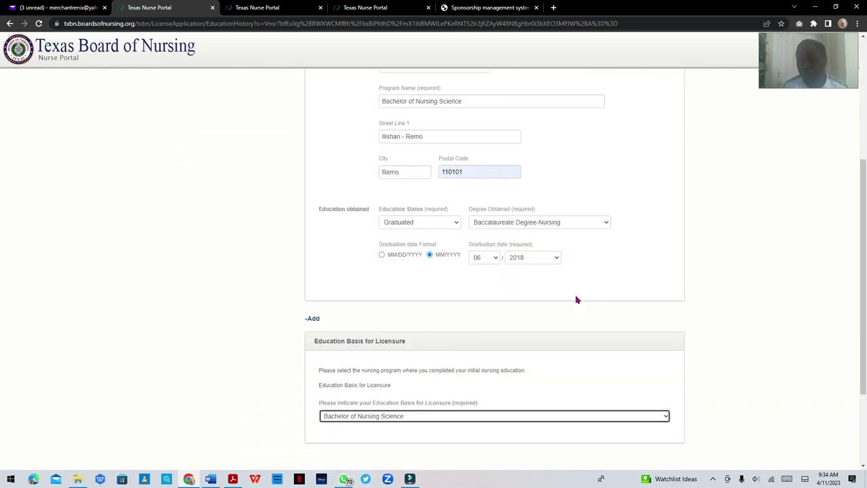
scroll(576, 299, "down", 1)
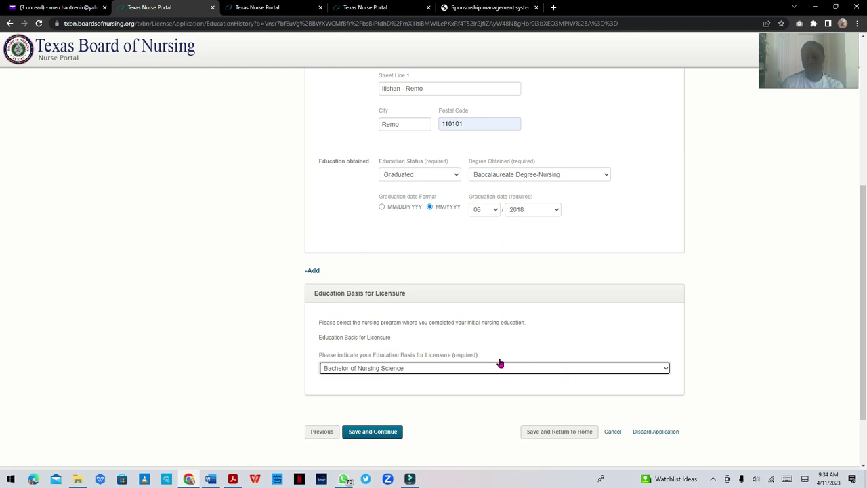
scroll(576, 325, "down", 2)
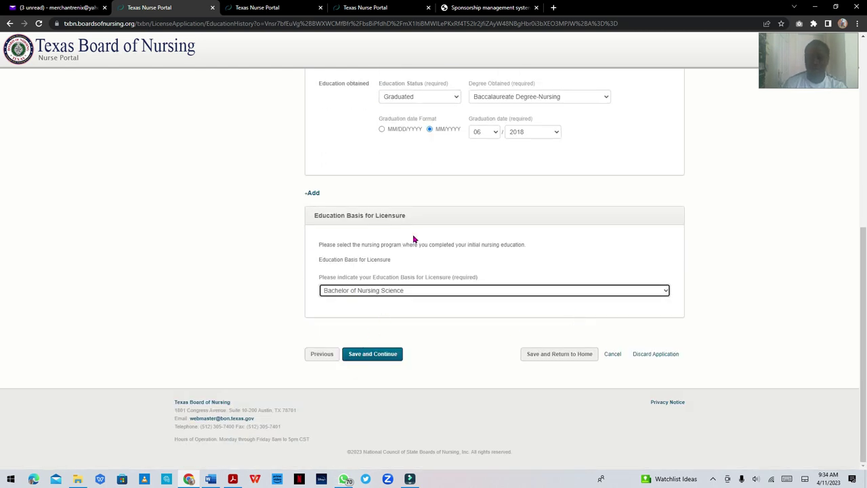
left_click(448, 296)
left_click(438, 311)
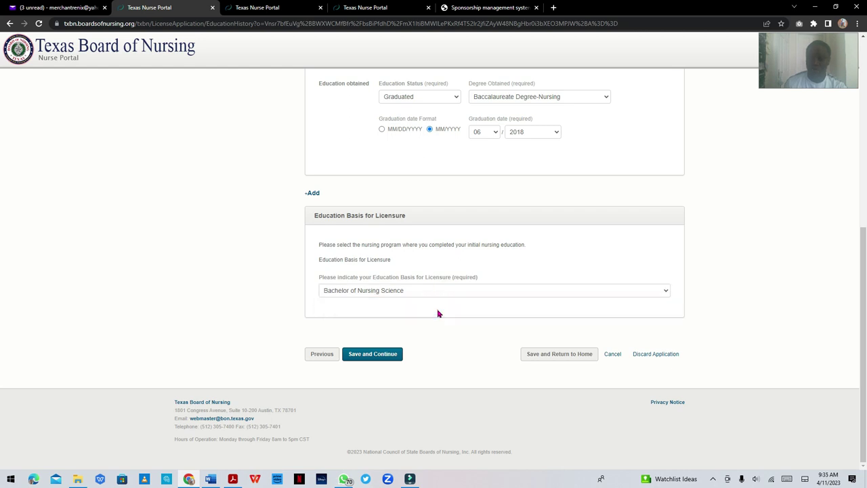
left_click(365, 357)
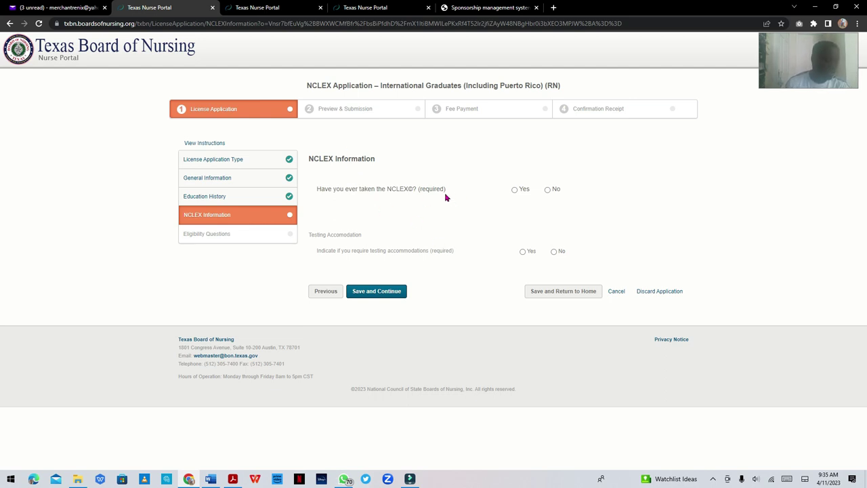
- Answer No to having taken the NCLEX and to requiring testing accommodations, and save to continue to the Eligibility Questions
left_click(547, 191)
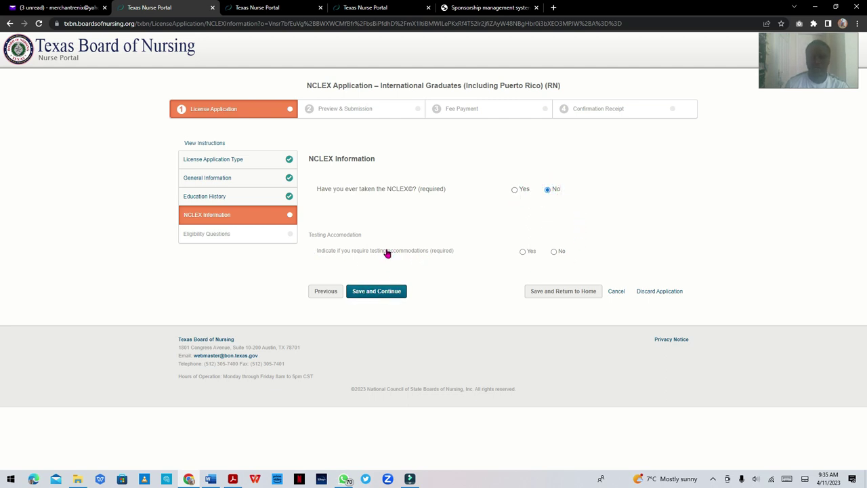
left_click(553, 255)
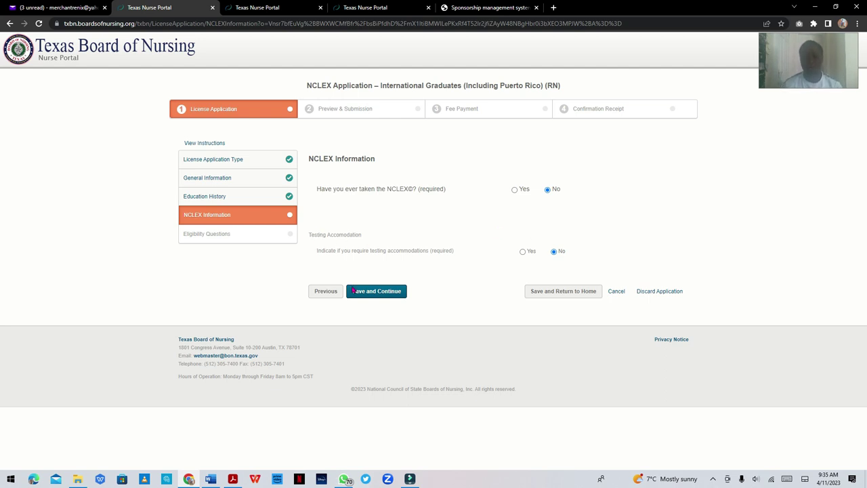
left_click(377, 292)
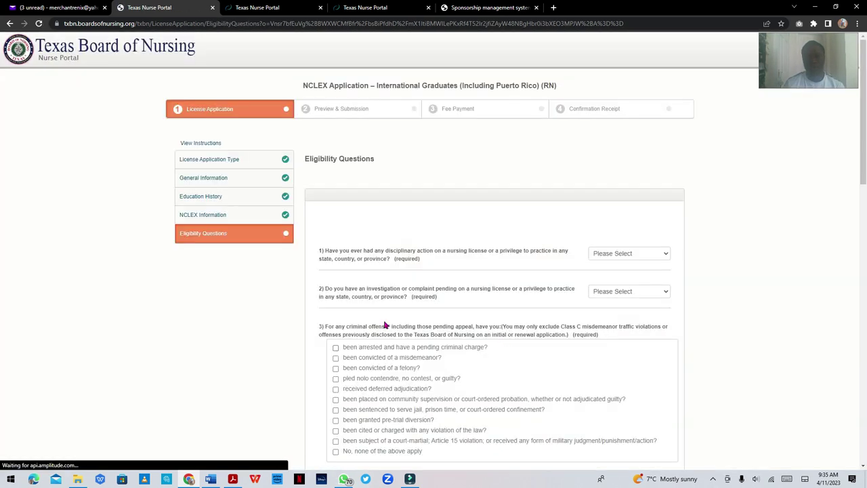
- Look over the Eligibility Questions and answer No to question 1 about disciplinary action on a nursing license
scroll(386, 325, "down", 2)
scroll(440, 271, "up", 1)
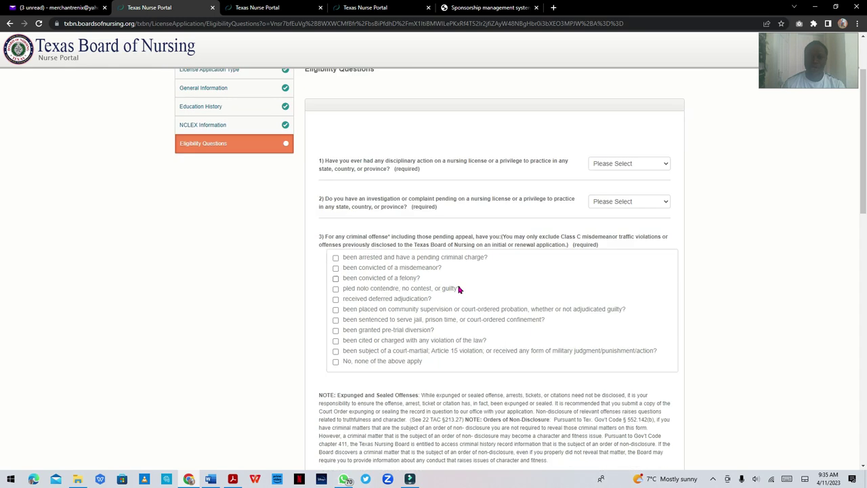
scroll(460, 284, "down", 15)
scroll(478, 271, "up", 20)
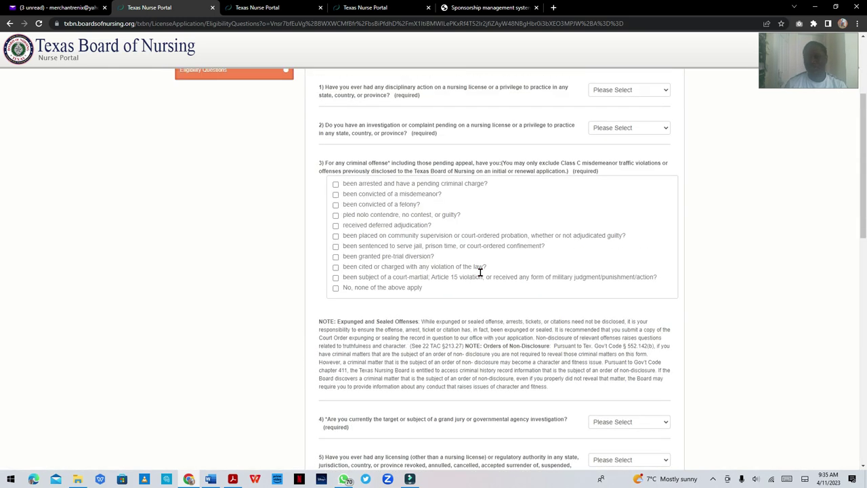
scroll(427, 241, "down", 2)
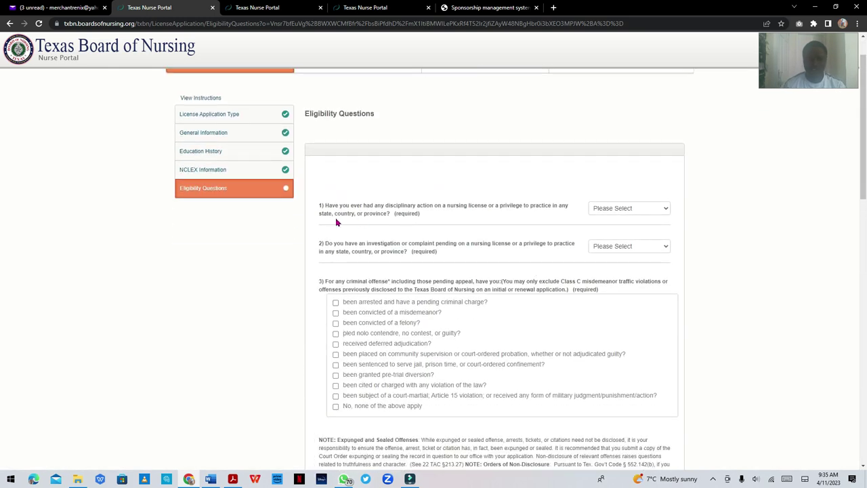
left_click(615, 210)
left_click(613, 234)
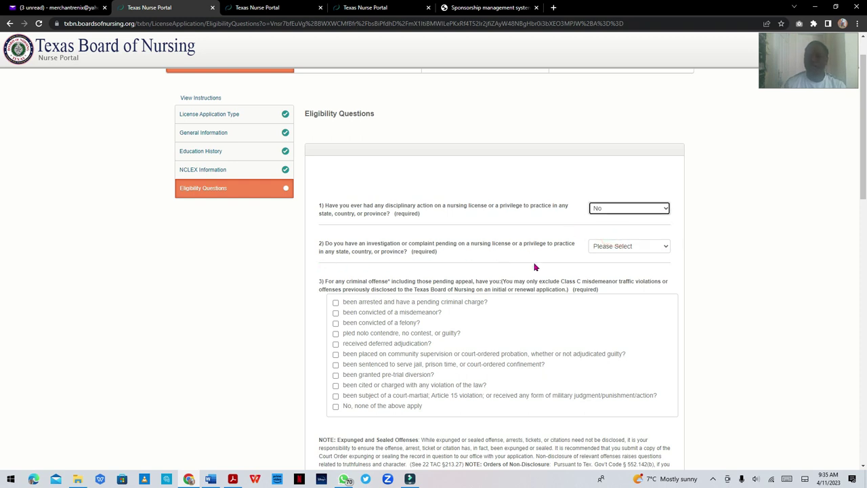
- Answer No to question 2 about pending investigations or complaints, and mark question 3 on criminal offenses as "No, none of the above apply"
left_click(616, 255)
left_click(618, 276)
scroll(591, 280, "down", 2)
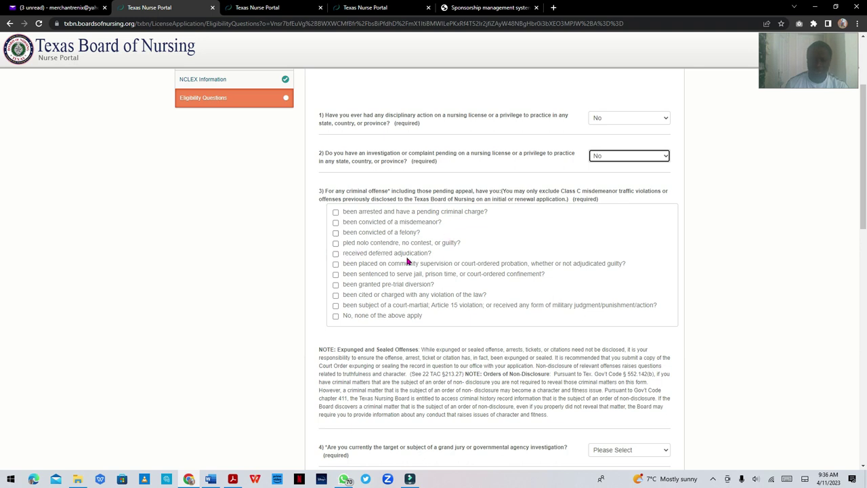
left_click(336, 317)
- Answer No to question 4 about grand jury or agency investigations and to question 5 about non-nursing licensing discipline
scroll(352, 284, "down", 2)
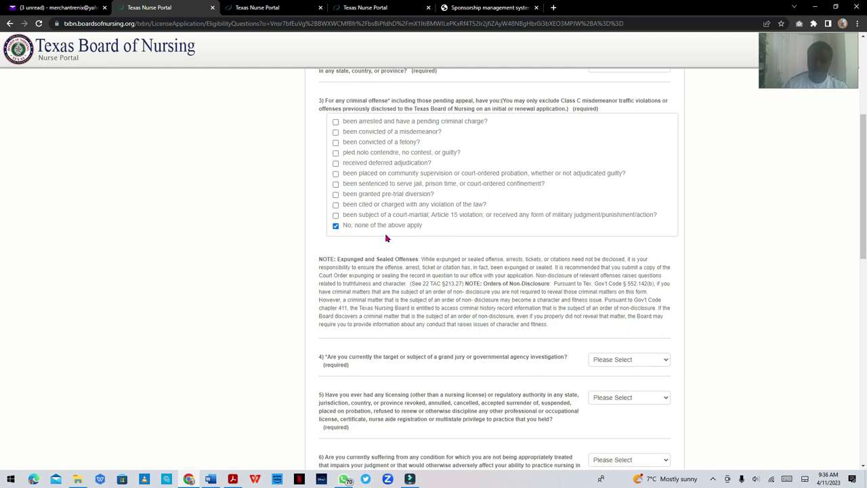
scroll(427, 265, "down", 4)
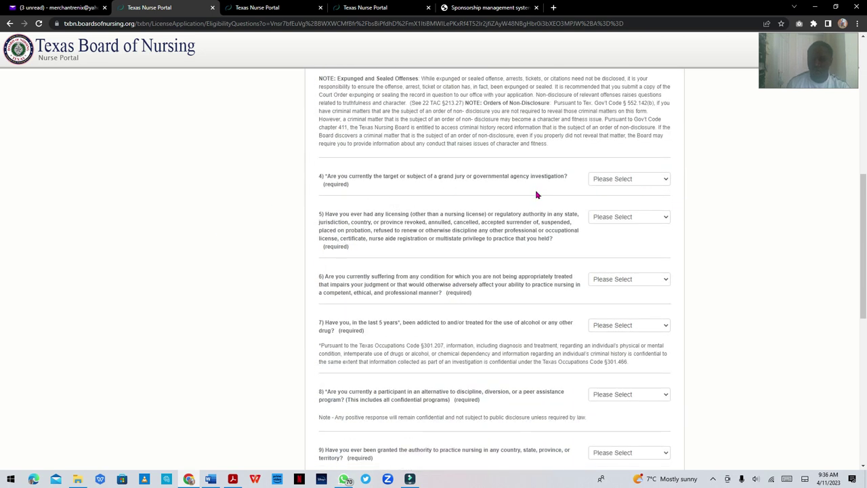
left_click(620, 177)
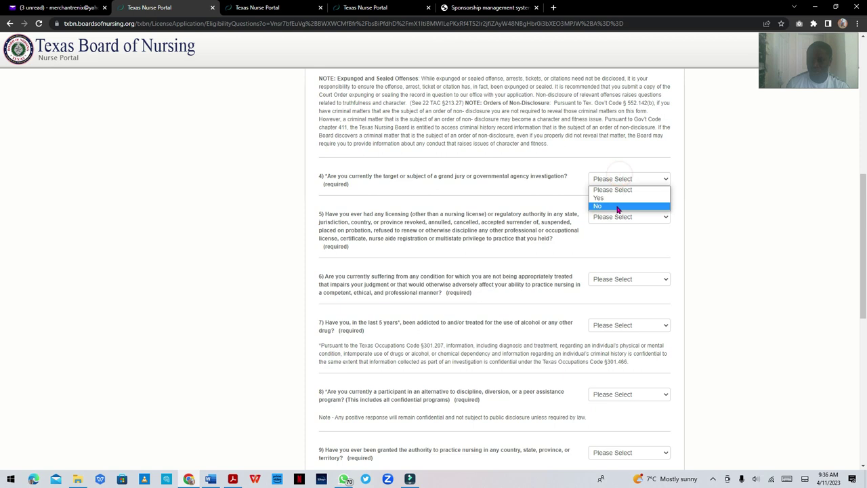
left_click(616, 205)
left_click(619, 220)
left_click(621, 243)
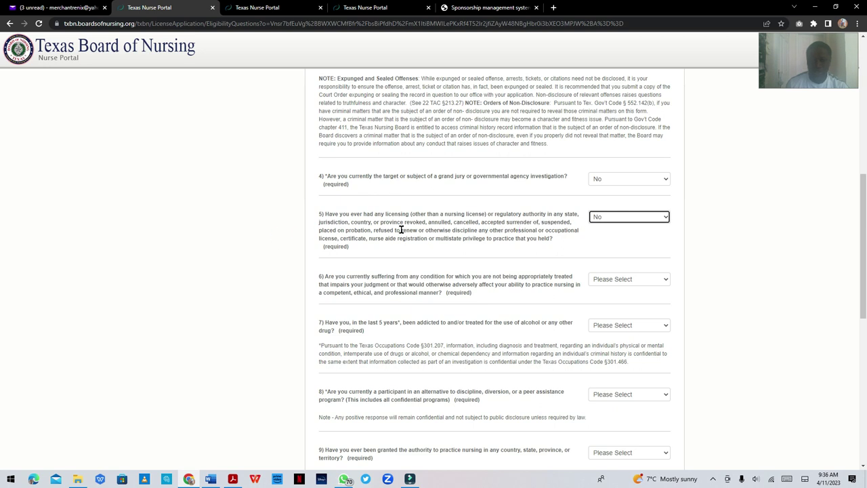
- Answer No to questions 6, 7 and 8 about impairing conditions, alcohol or drug addiction, and peer assistance programs
scroll(474, 234, "down", 2)
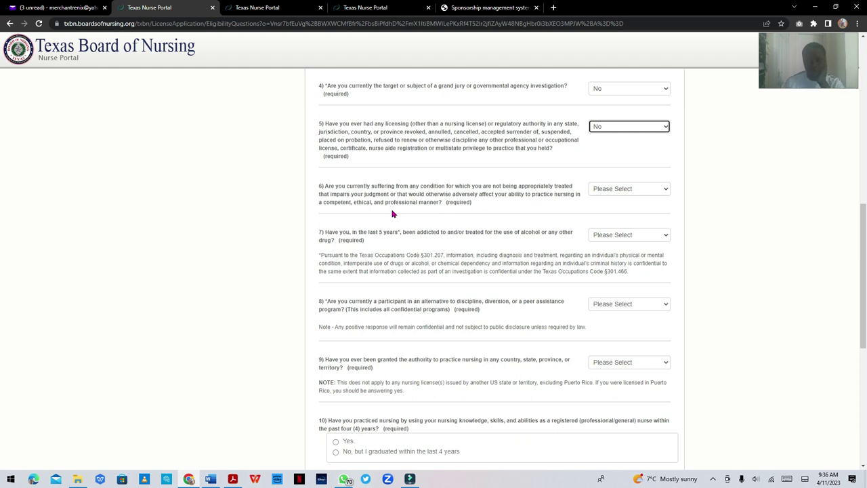
left_click(637, 195)
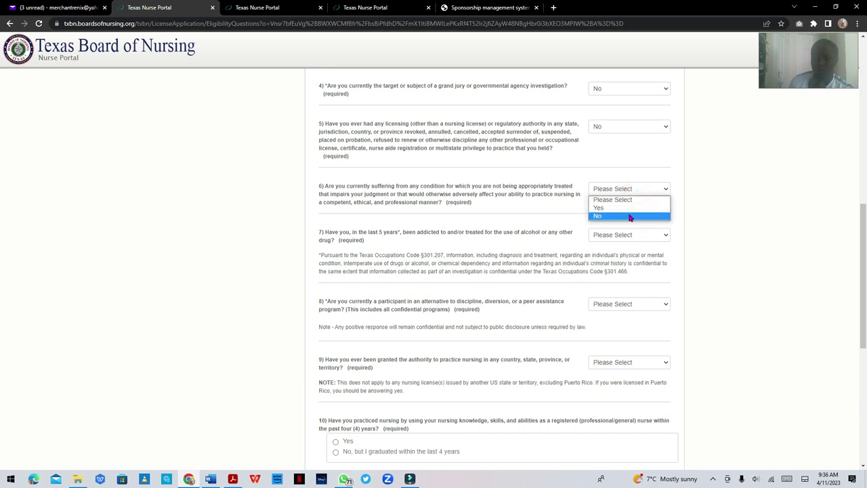
left_click(628, 213)
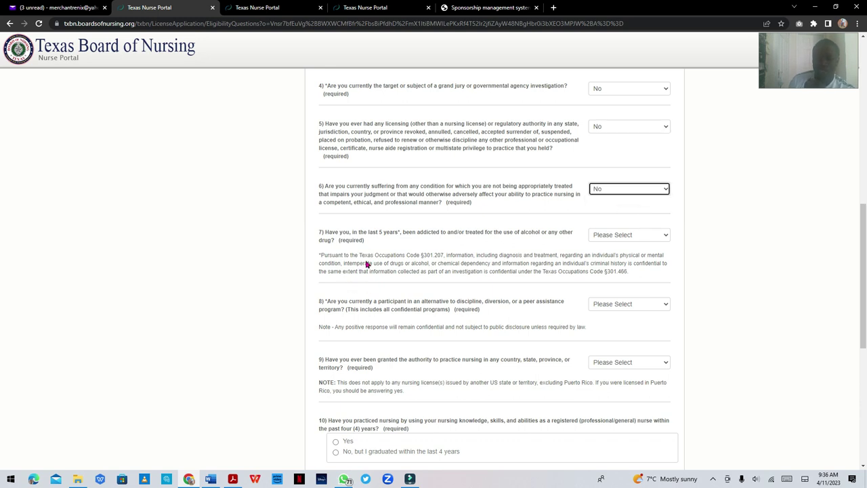
left_click(631, 237)
left_click(630, 263)
scroll(512, 277, "down", 1)
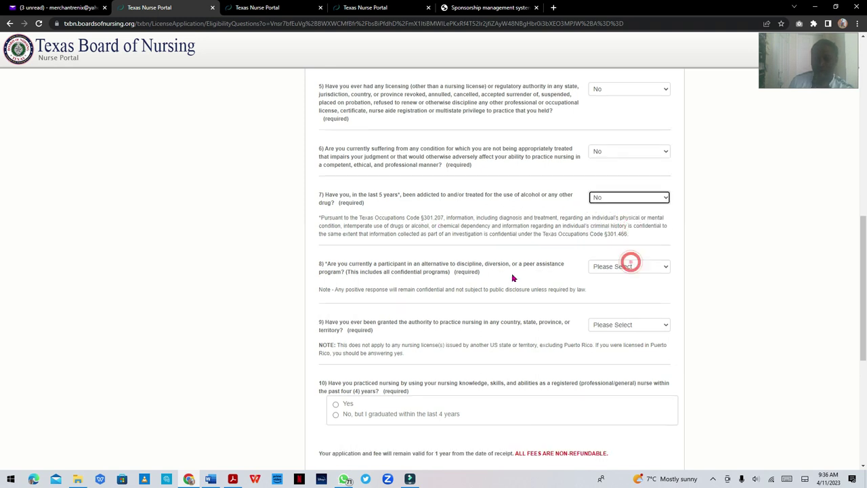
scroll(512, 277, "down", 3)
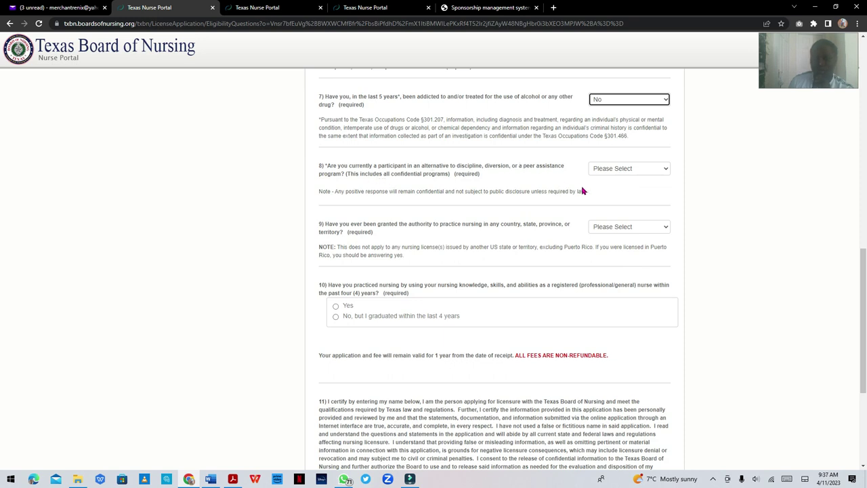
left_click(622, 170)
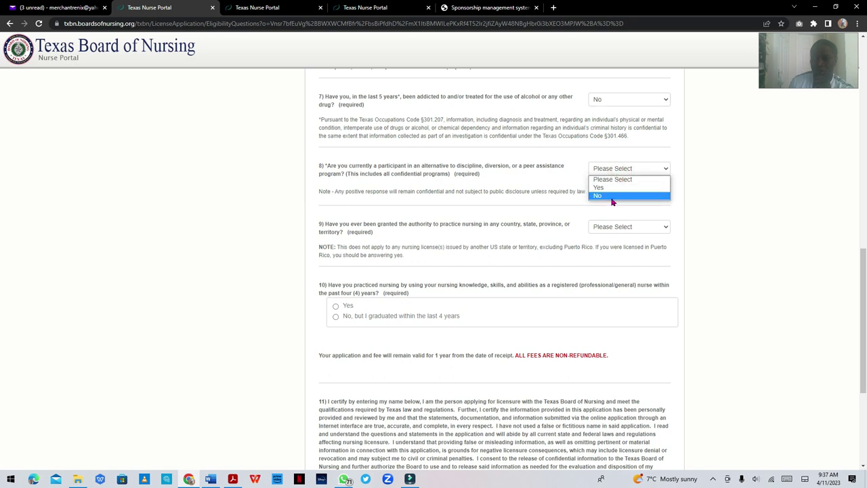
left_click(610, 197)
- Answer Yes to question 9 on authority to practice nursing, listing Nigeria as the jurisdiction, and Yes to question 10 on practice within four years
scroll(386, 255, "down", 1)
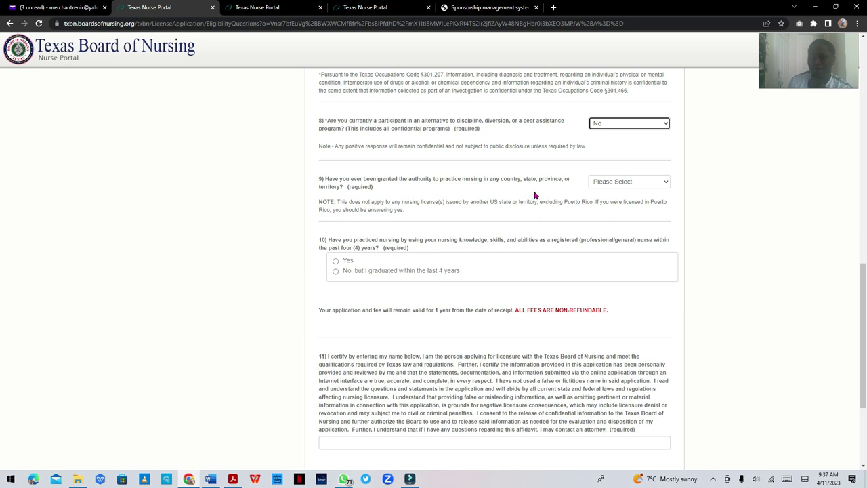
left_click(600, 183)
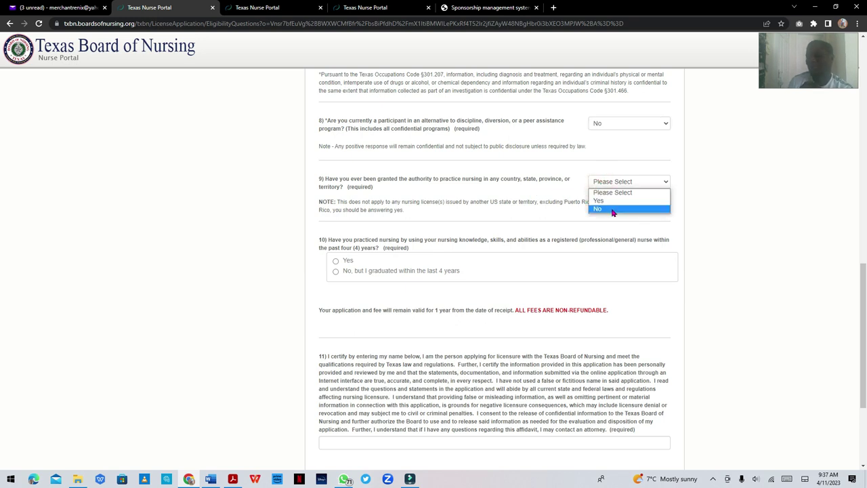
left_click(617, 201)
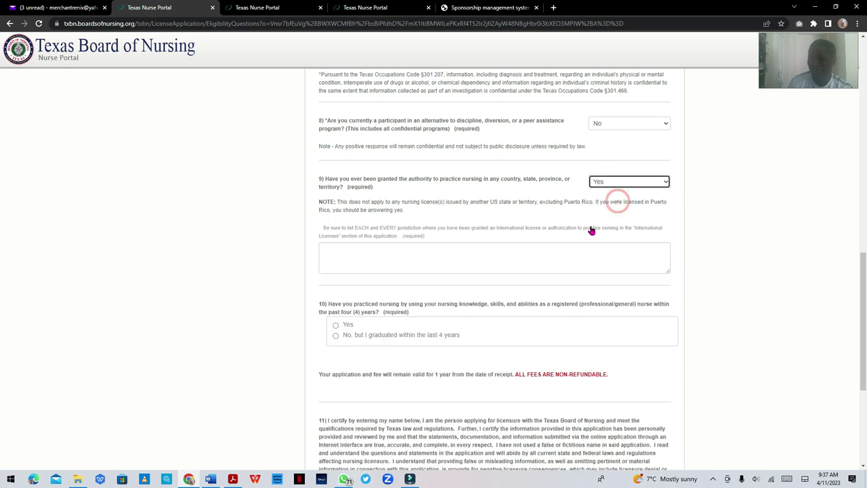
left_click(366, 263)
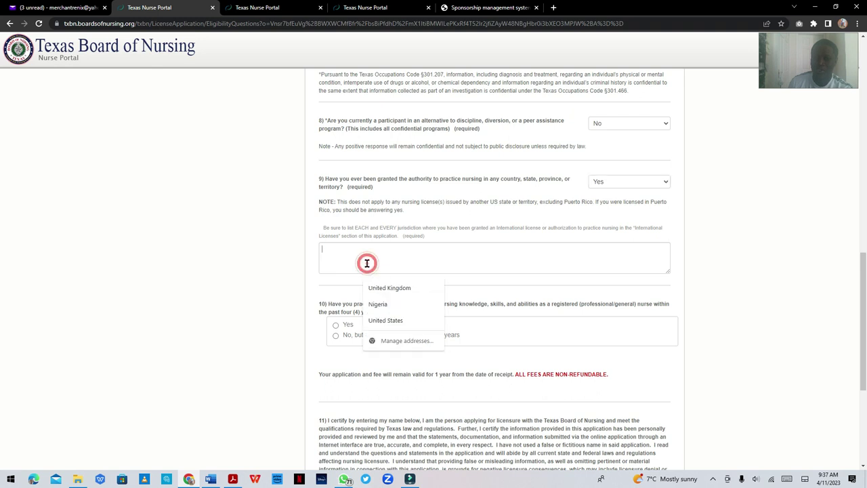
left_click(388, 307)
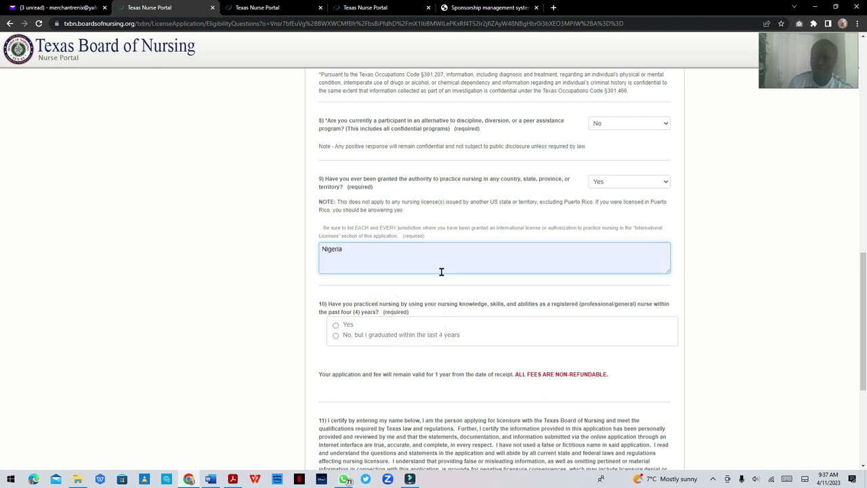
scroll(441, 270, "down", 2)
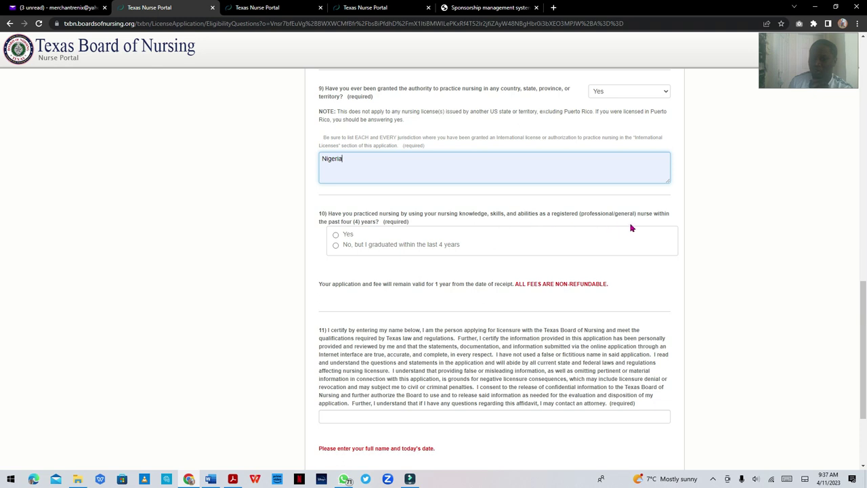
left_click(336, 235)
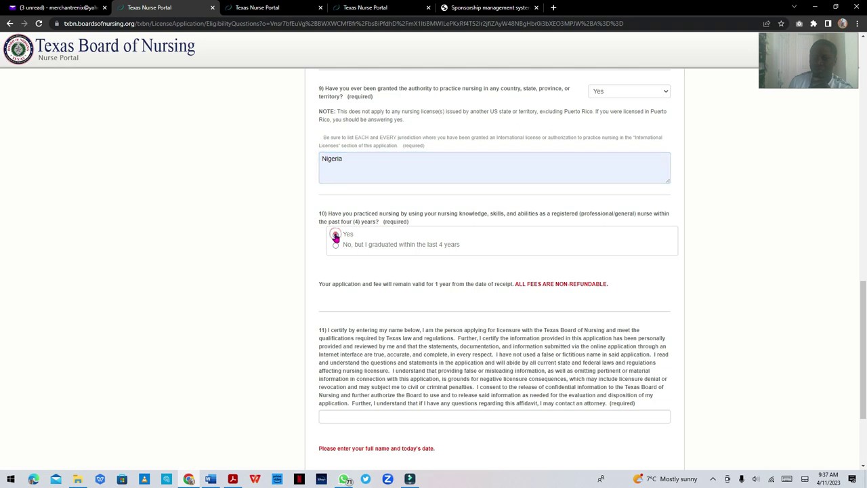
- Certify question 11 with the applicant's full name and the date 04/11/2023, and save to continue to Preview & Submission
scroll(415, 305, "down", 3)
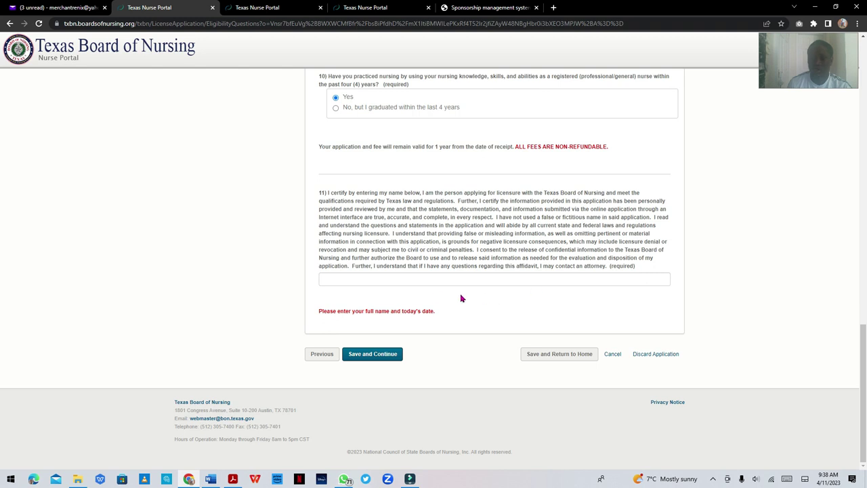
left_click(362, 279)
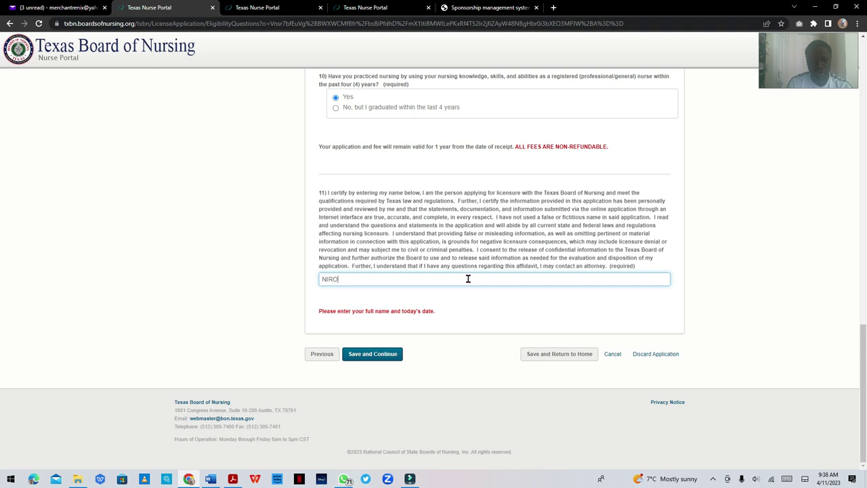
type("EWOLE")
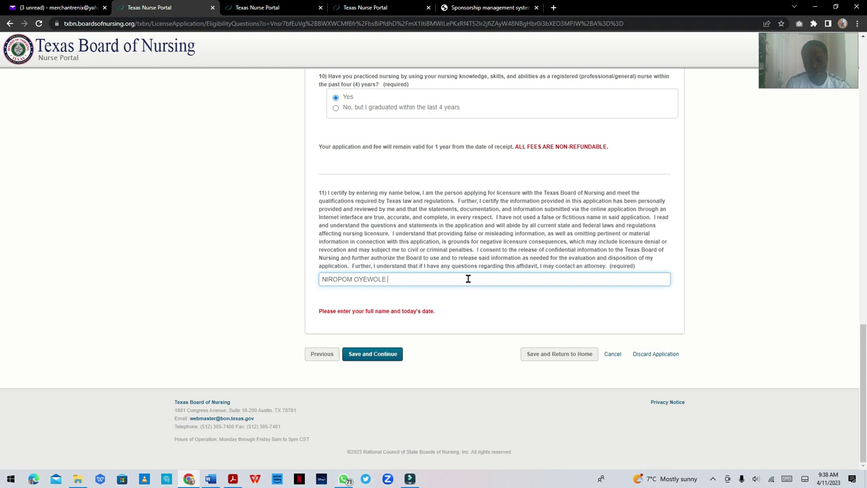
type("04/11/2023")
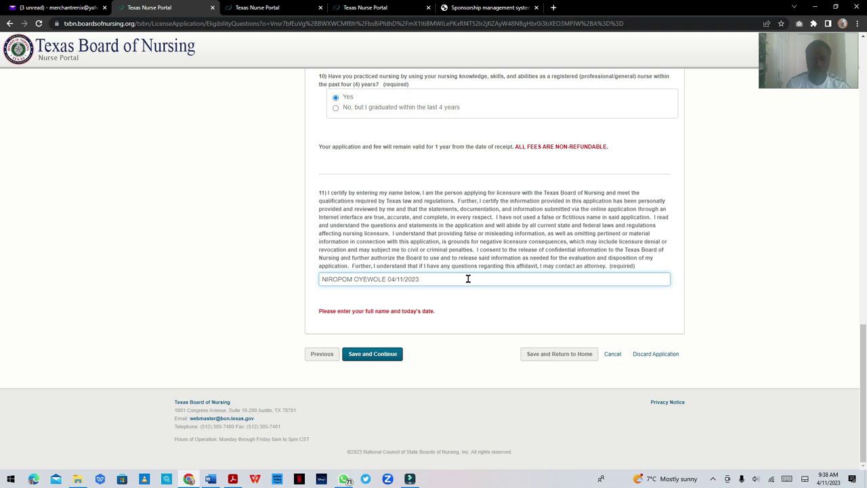
left_click(390, 353)
left_click(377, 353)
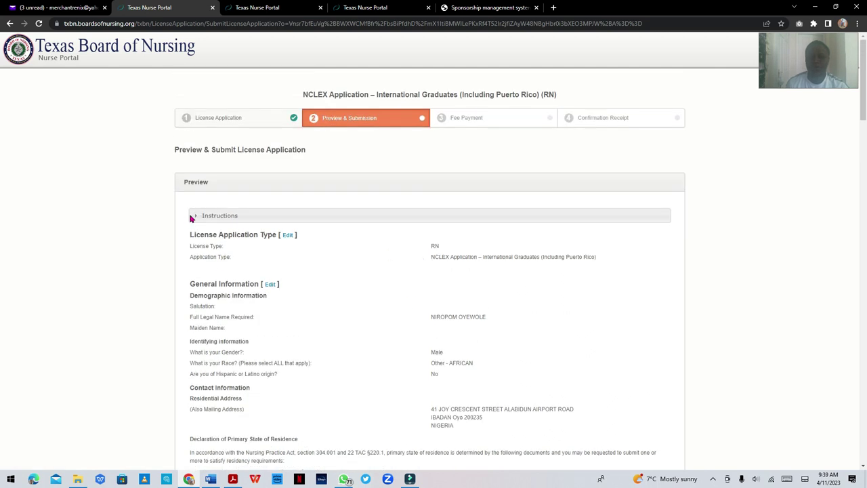
- Review the application preview from License Application Type through Education History, NCLEX Information and Eligibility Questions down to the application fee
scroll(300, 223, "down", 3)
scroll(300, 232, "up", 1)
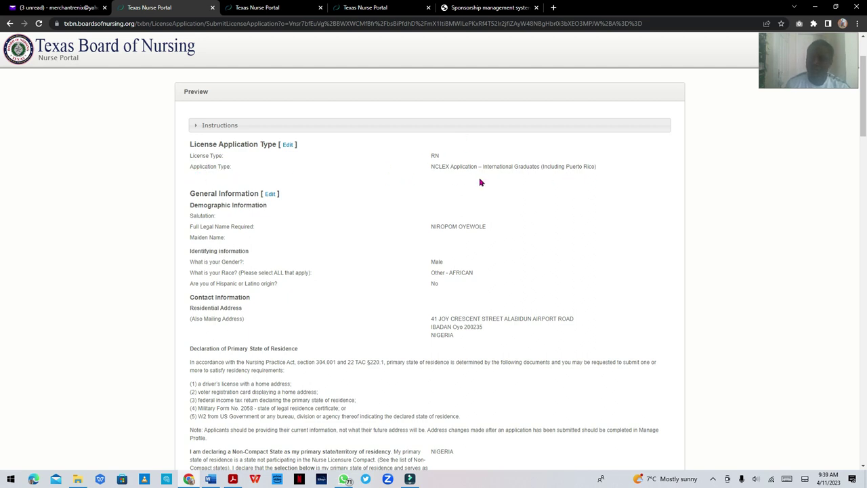
scroll(359, 178, "down", 1)
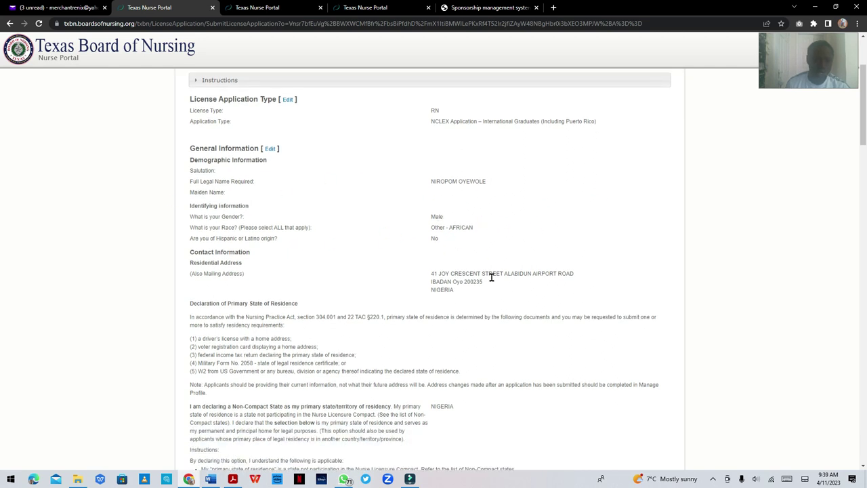
scroll(485, 307, "down", 2)
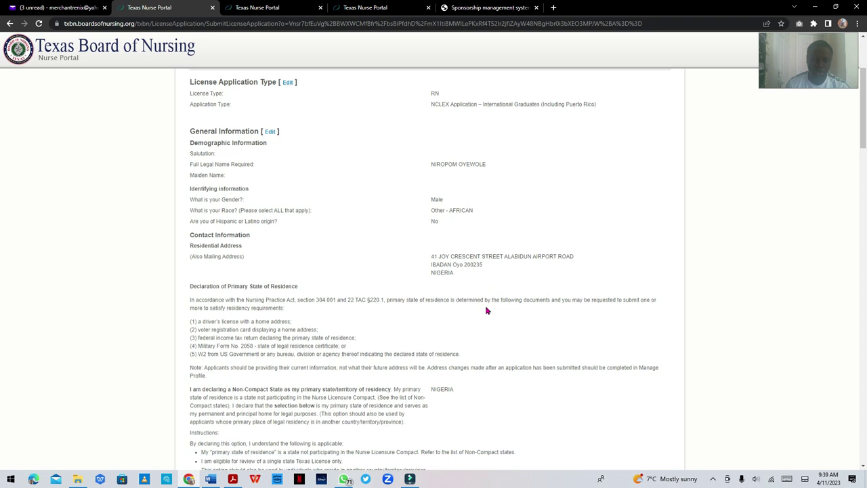
scroll(336, 314, "down", 5)
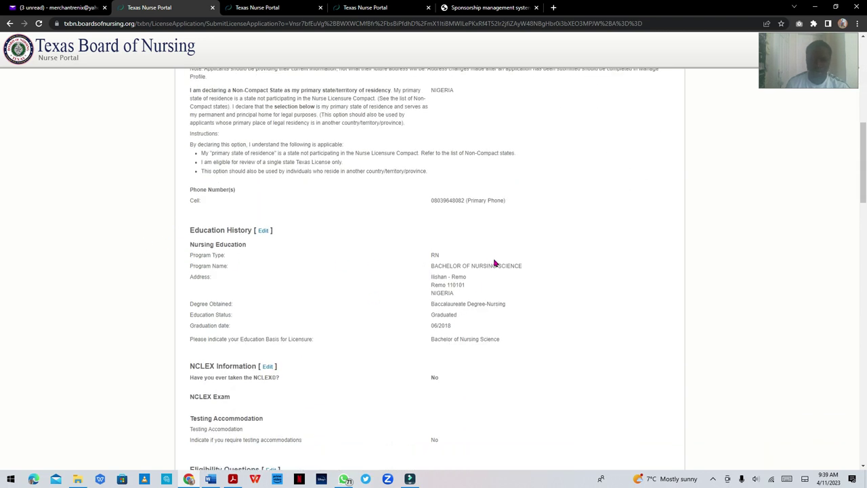
scroll(542, 273, "down", 2)
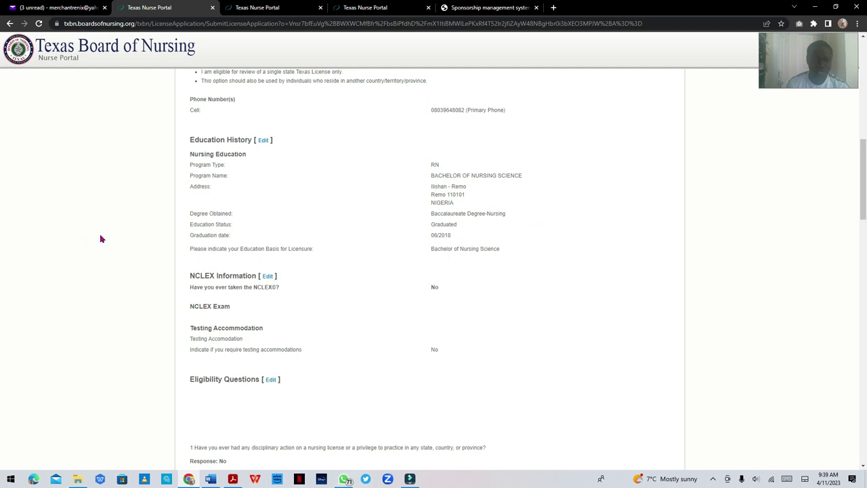
scroll(484, 254, "down", 1)
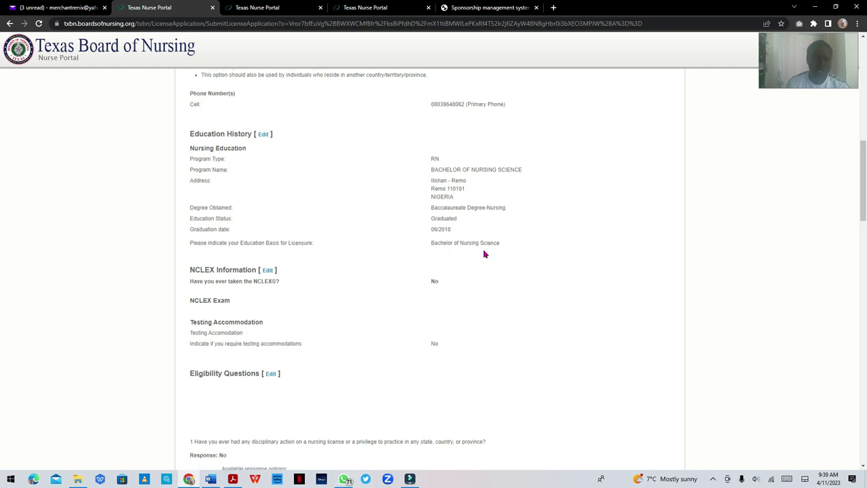
scroll(484, 254, "down", 3)
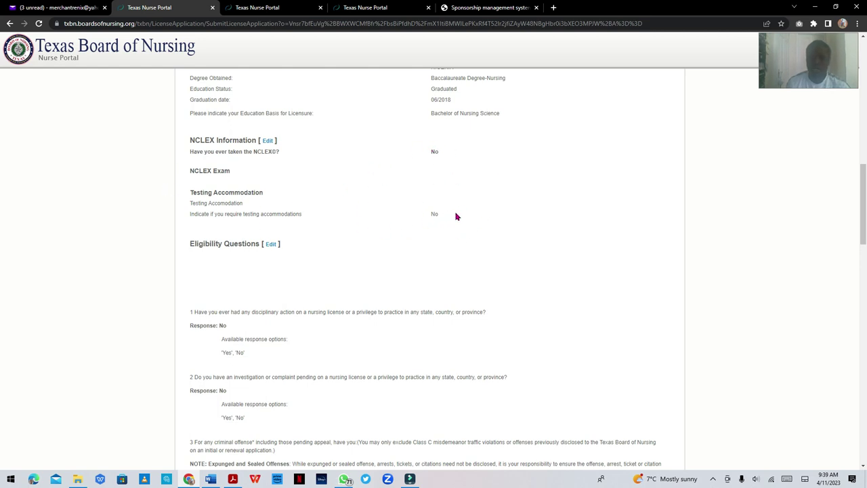
scroll(444, 201, "down", 1)
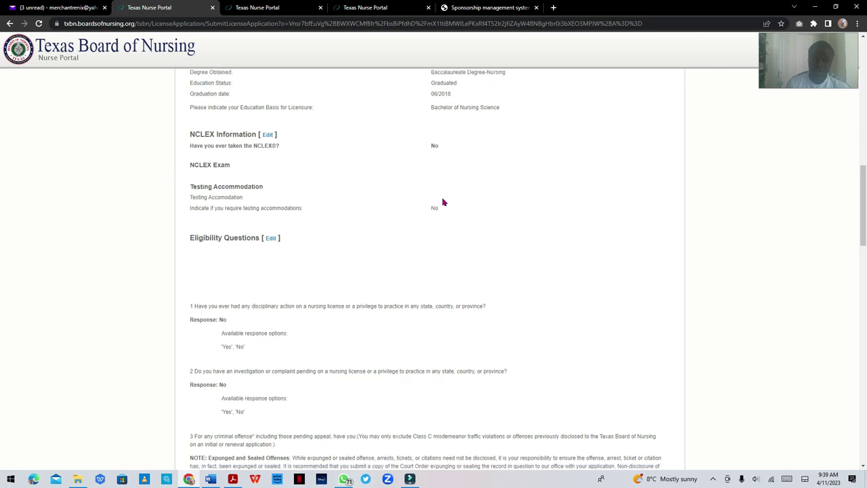
scroll(444, 201, "down", 3)
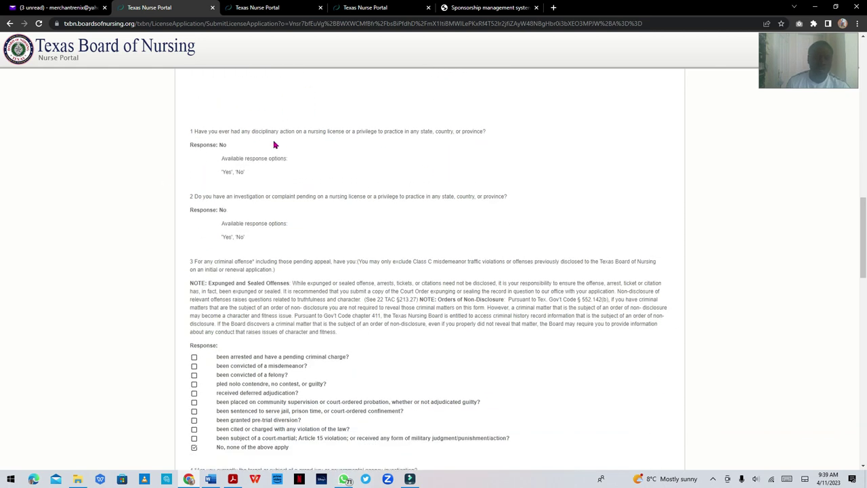
scroll(273, 192, "down", 3)
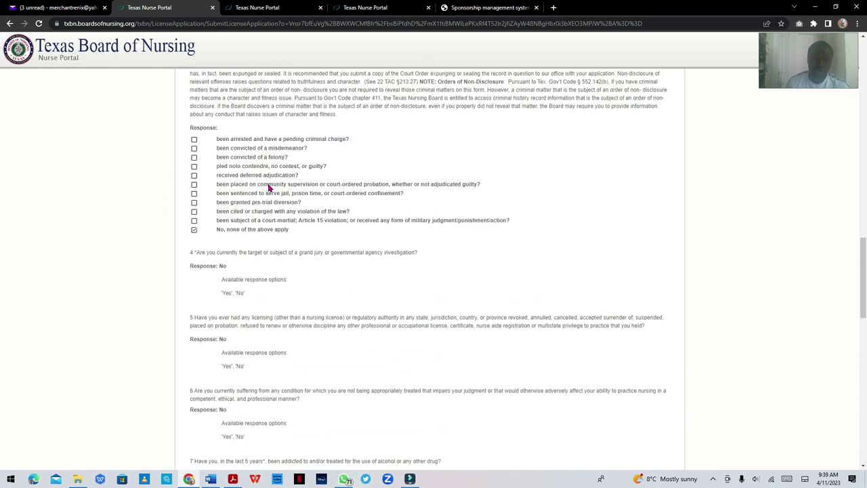
scroll(268, 189, "down", 10)
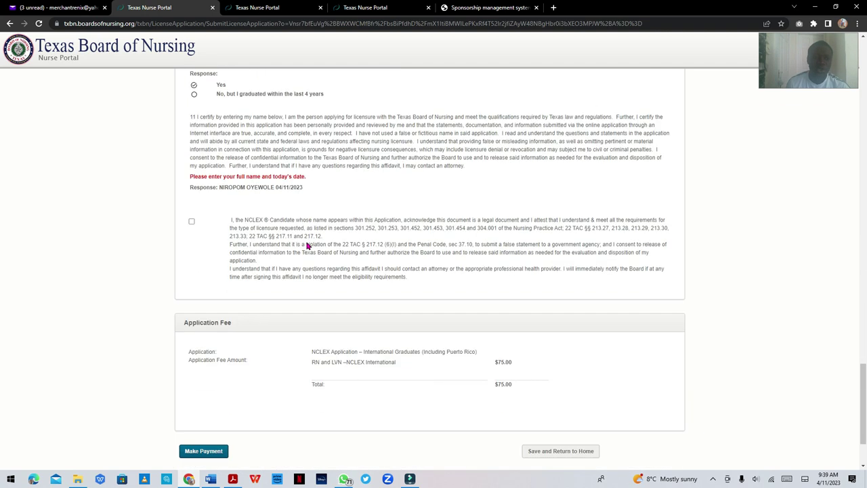
- Accept the NCLEX candidate's legal attestation above the Application Fee section
scroll(306, 245, "down", 2)
left_click(190, 128)
scroll(385, 201, "up", 3)
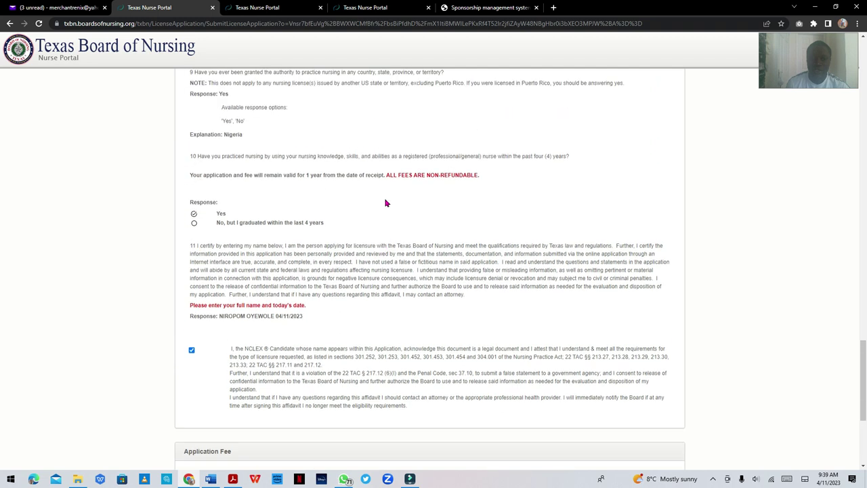
- Examine the certification, attestation and Application Fee sections, and recheck the preview's personal and contact information before payment
scroll(385, 202, "down", 3)
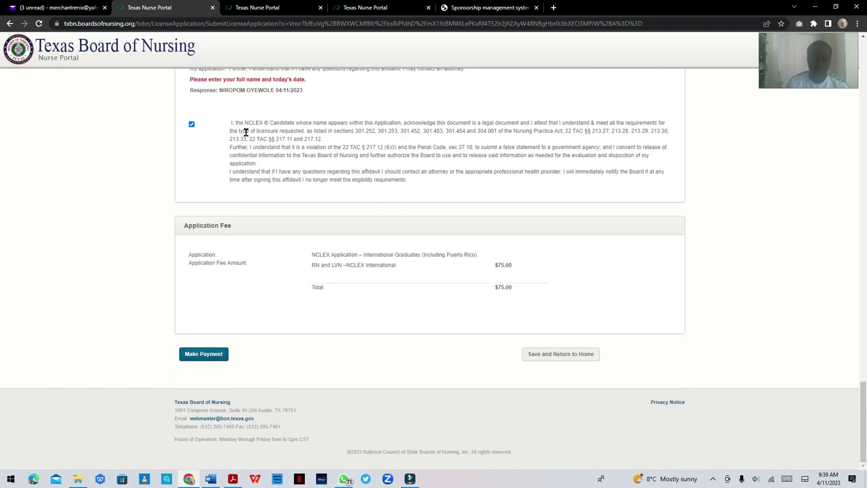
scroll(311, 264, "up", 2)
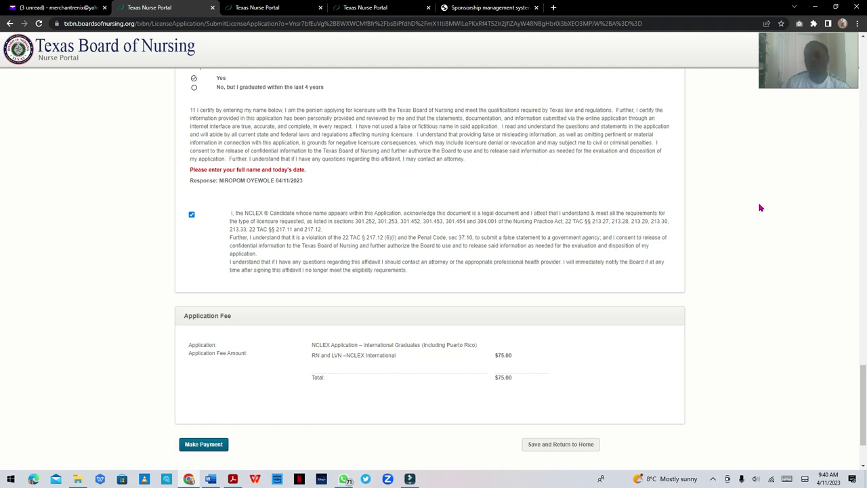
scroll(288, 282, "down", 1)
scroll(289, 282, "down", 1)
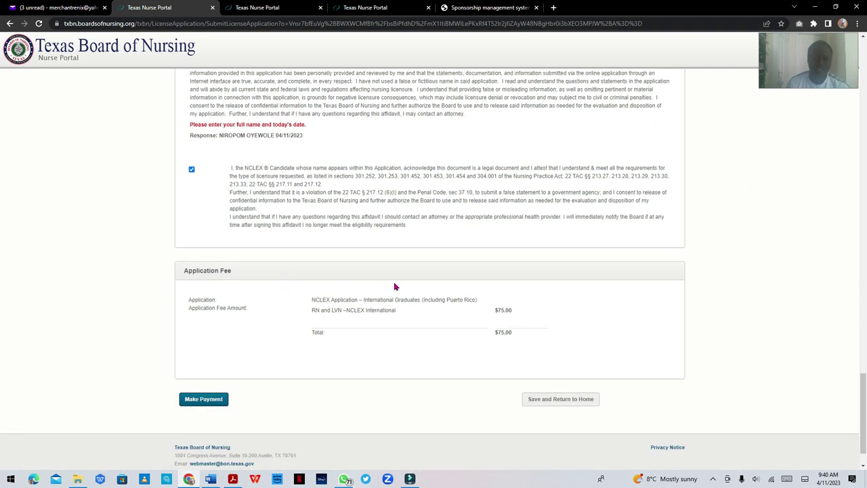
scroll(615, 350, "down", 2)
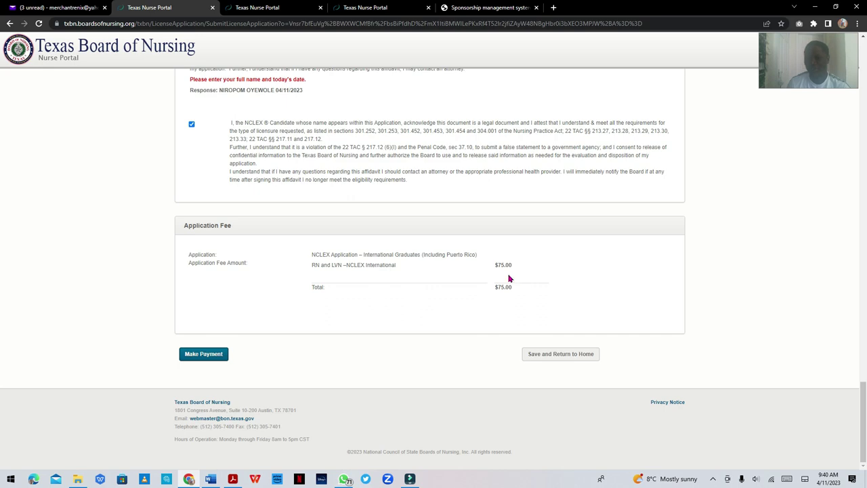
scroll(495, 275, "up", 8)
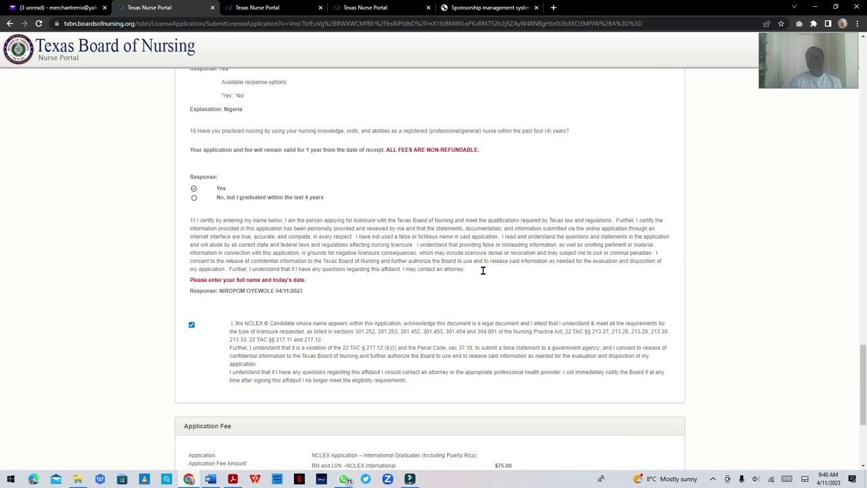
scroll(440, 281, "up", 15)
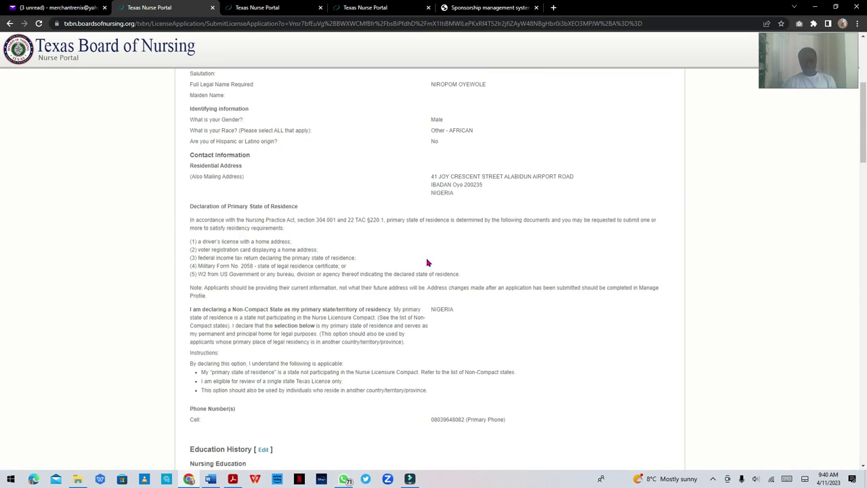
scroll(327, 309, "down", 20)
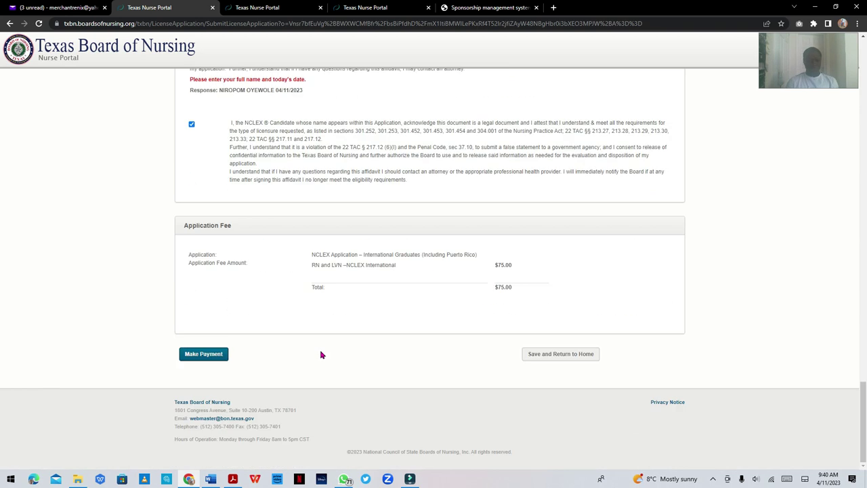
- Start the application fee payment and accept the payment alert to proceed to the payment gateway
left_click(205, 353)
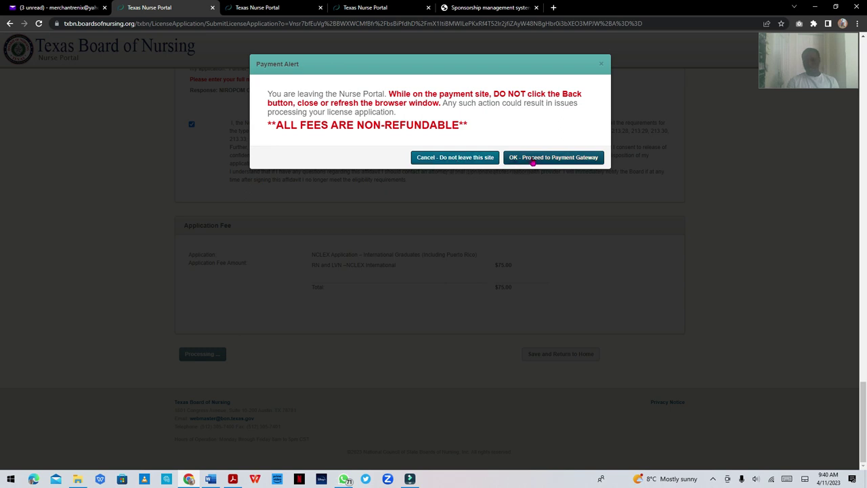
left_click(533, 158)
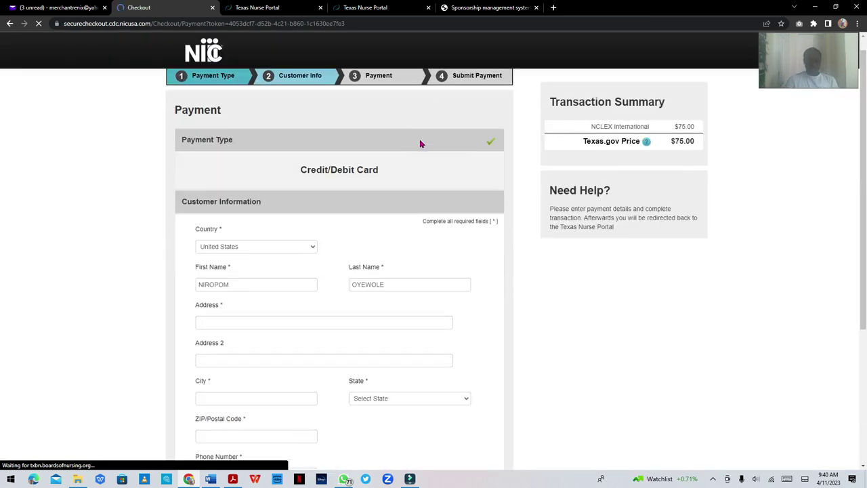
scroll(315, 170, "down", 1)
scroll(271, 178, "up", 1)
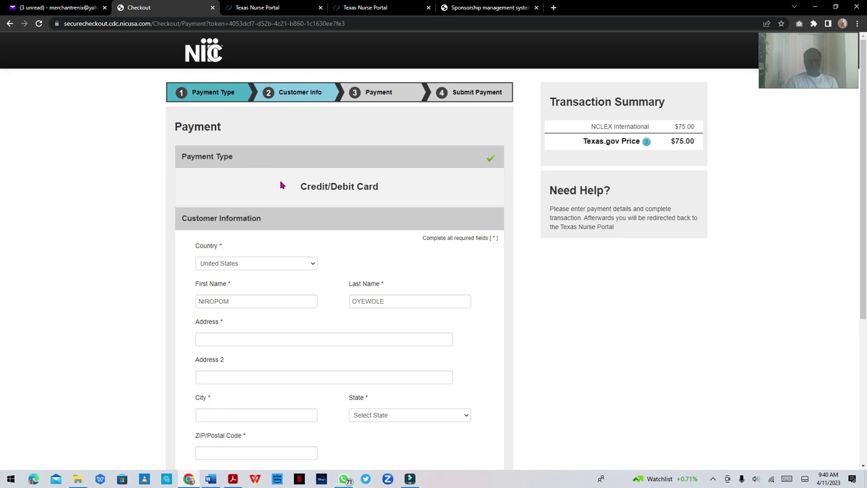
- Set the country in the checkout's customer information to United Kingdom
left_click(285, 265)
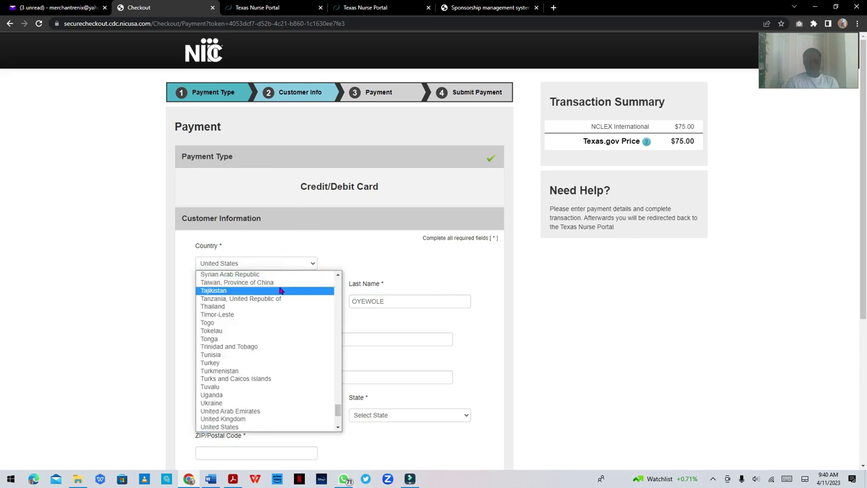
key("u")
key("u")
key("u")
key("u")
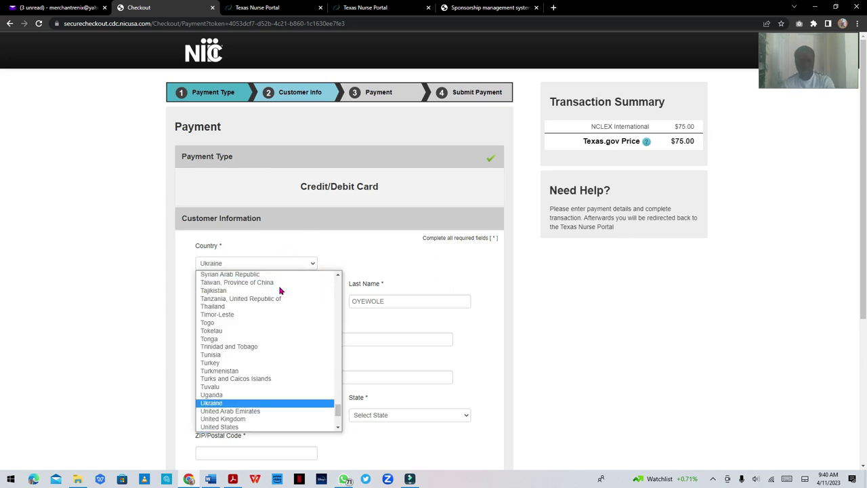
key("Return")
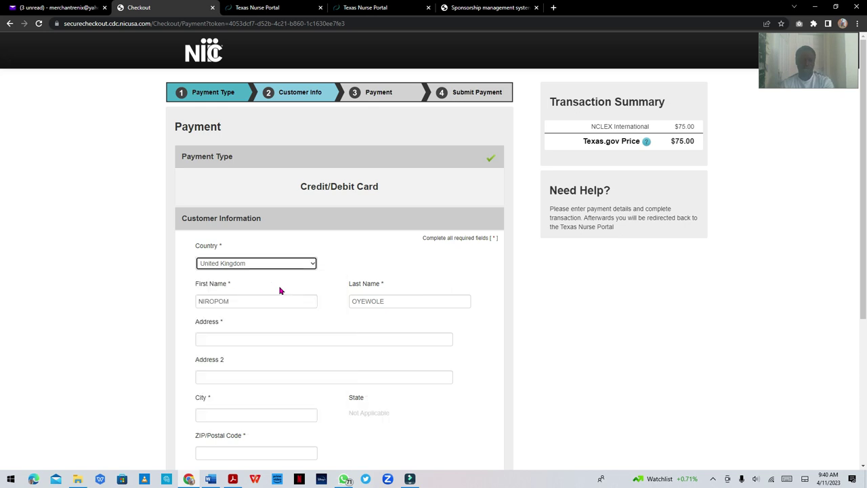
- Fill the customer's name, address, phone number and e-mail from the first saved address suggestion, and continue to Payment Information
left_click(289, 333)
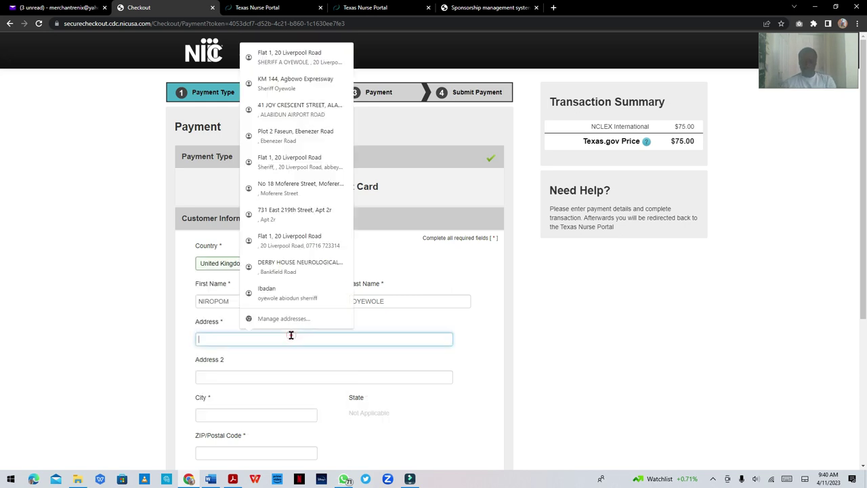
left_click(314, 59)
scroll(407, 195, "down", 3)
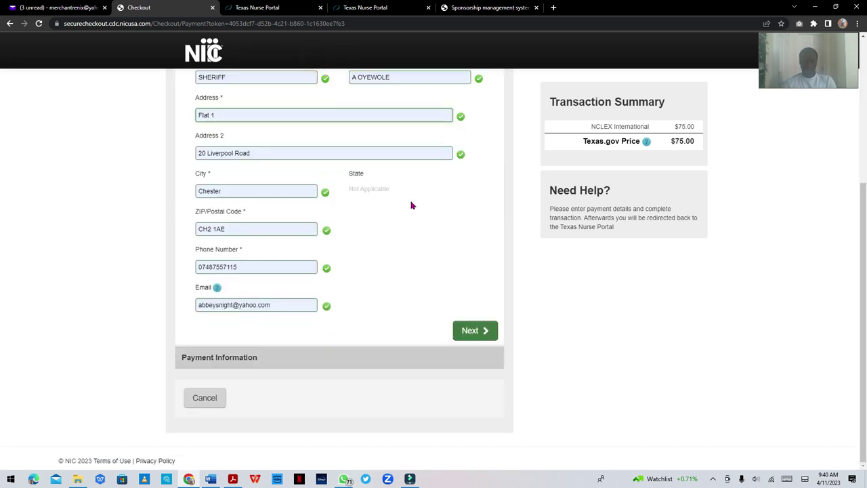
left_click(476, 338)
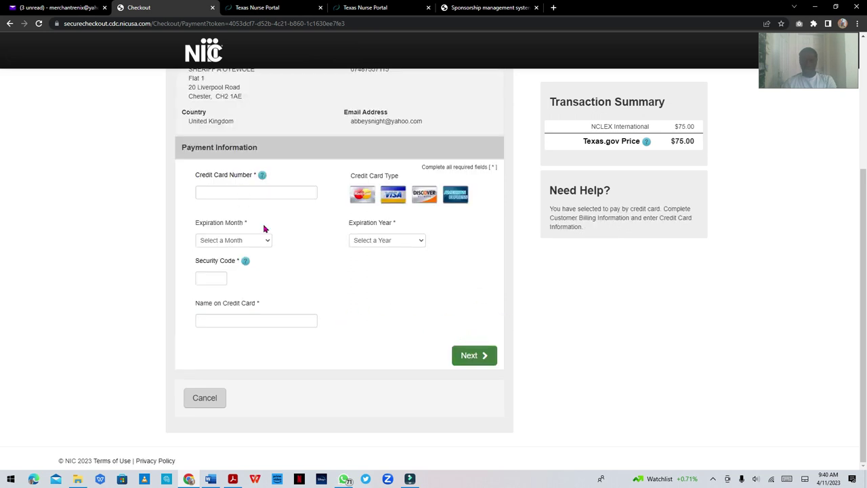
scroll(394, 280, "up", 3)
scroll(407, 280, "down", 2)
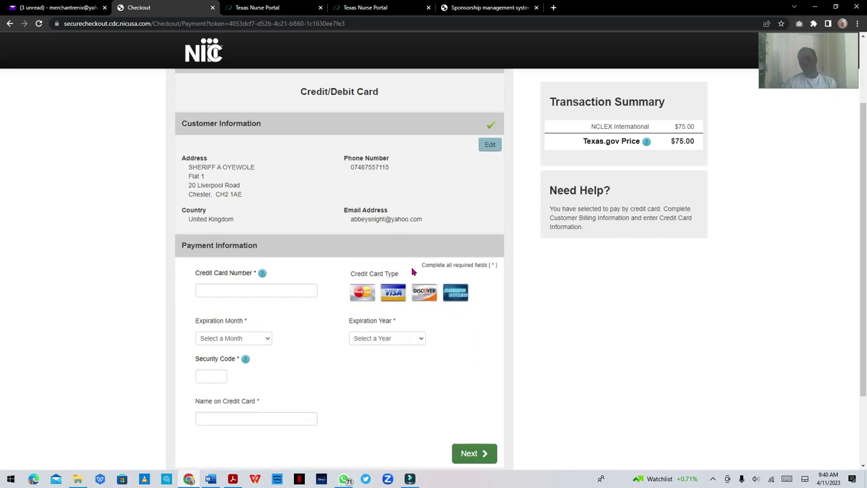
scroll(406, 271, "up", 2)
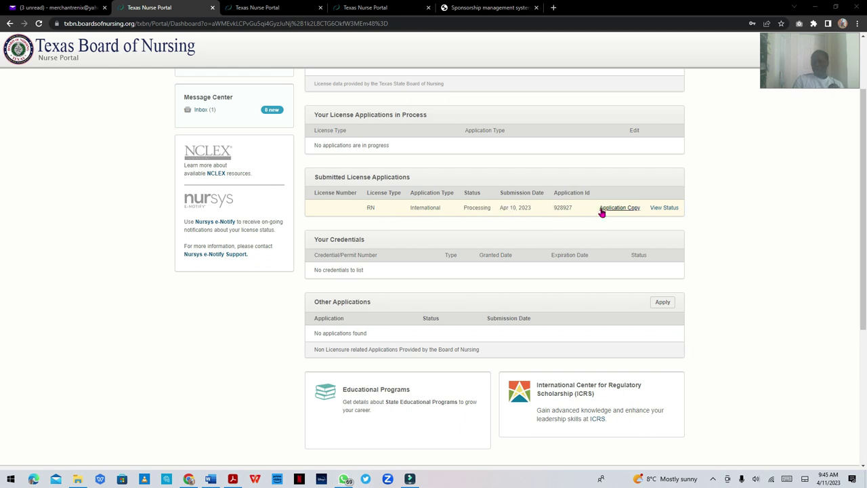
- Open the status of the submitted RN International application and examine its pending and completed tasks
left_click(664, 208)
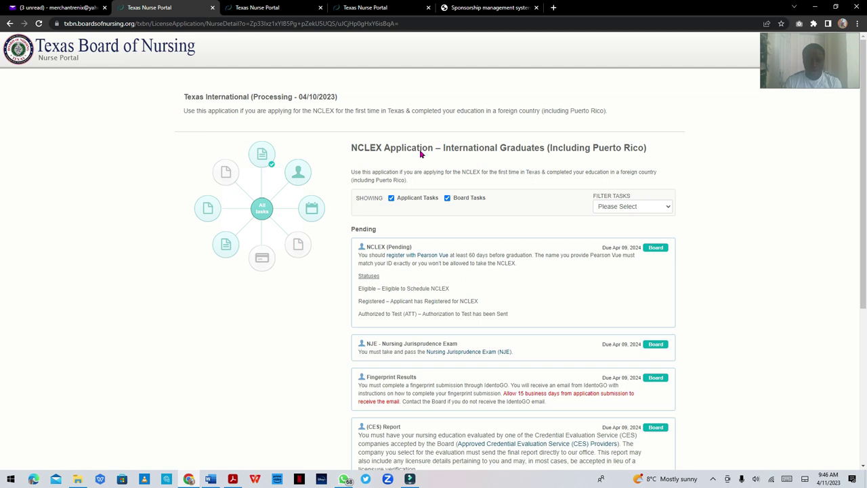
scroll(623, 408, "down", 4)
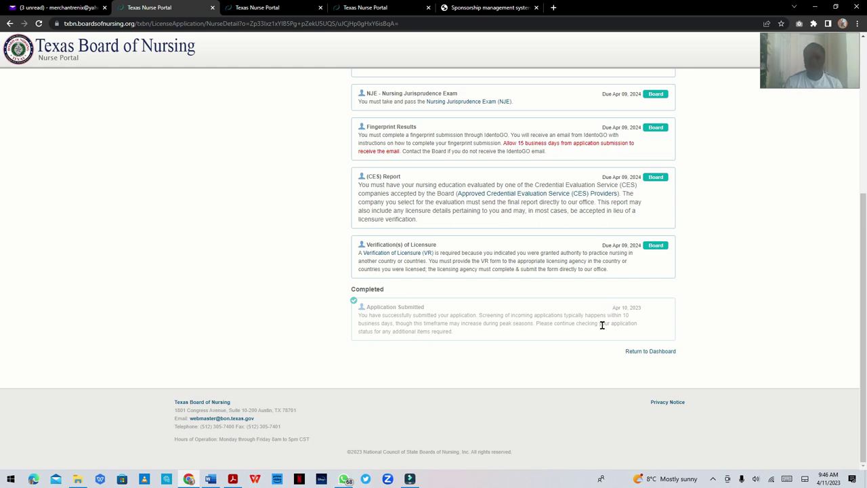
scroll(599, 328, "up", 1)
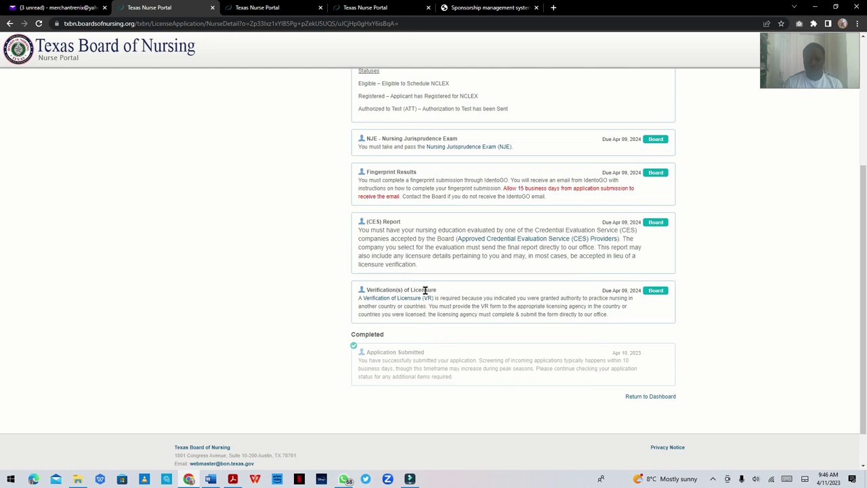